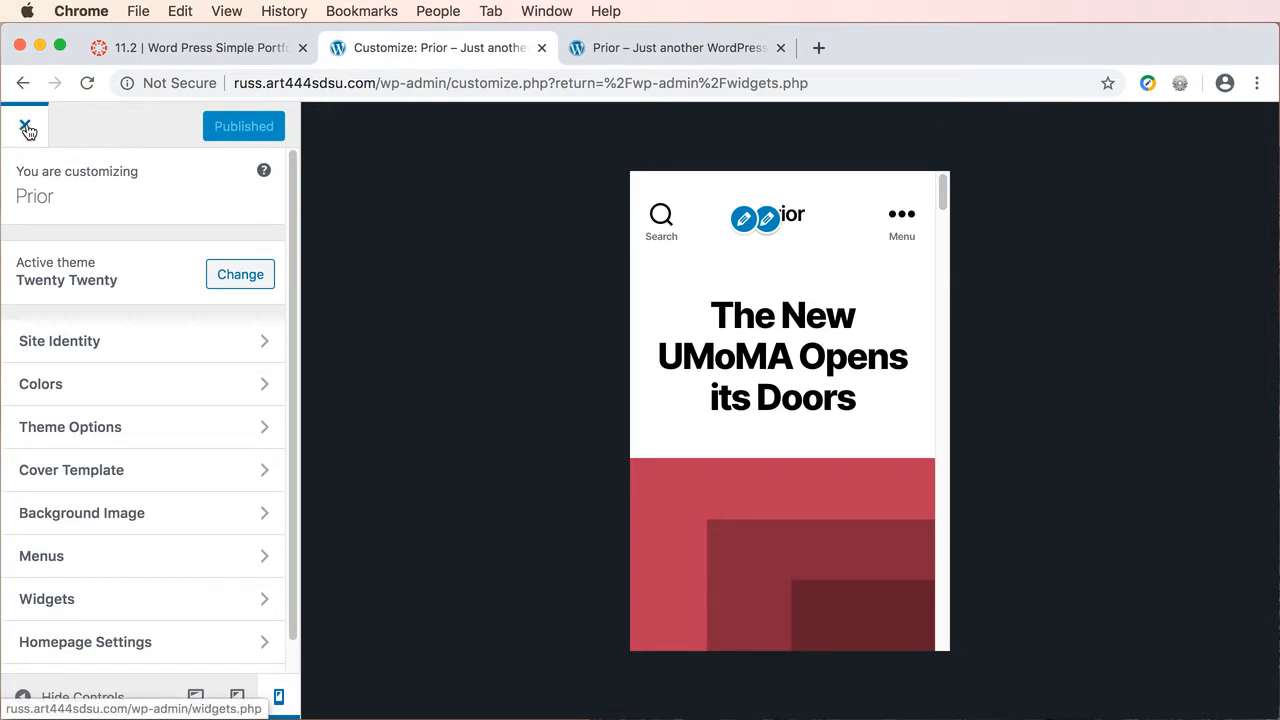
- Open the site's theme Customizer and inspect the settings of the About This Site text widget in Footer #1
click(27, 128)
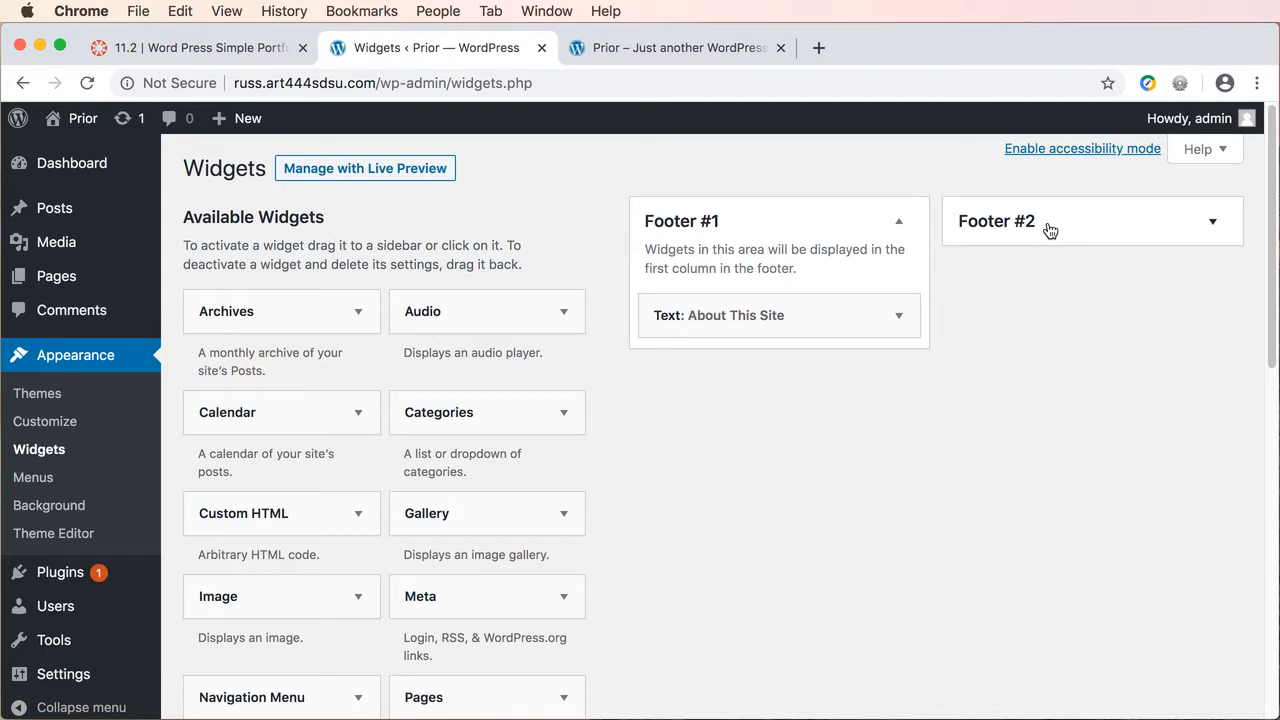
click(28, 425)
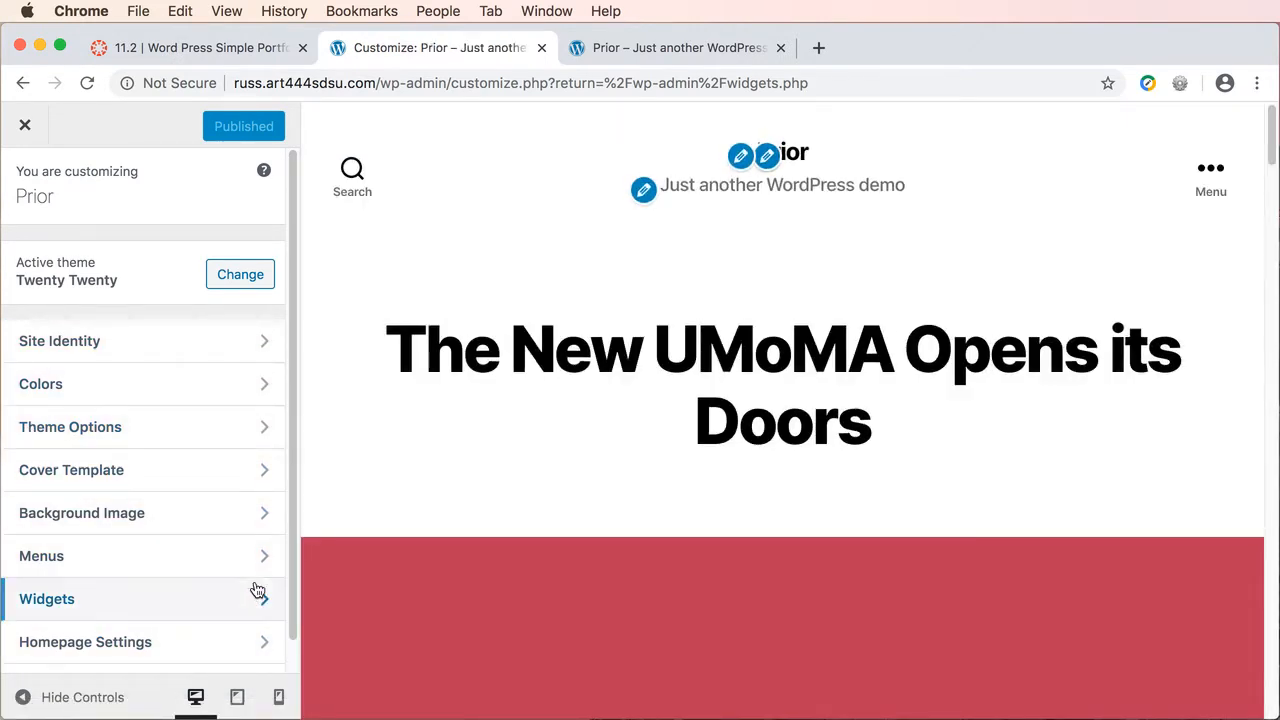
click(224, 603)
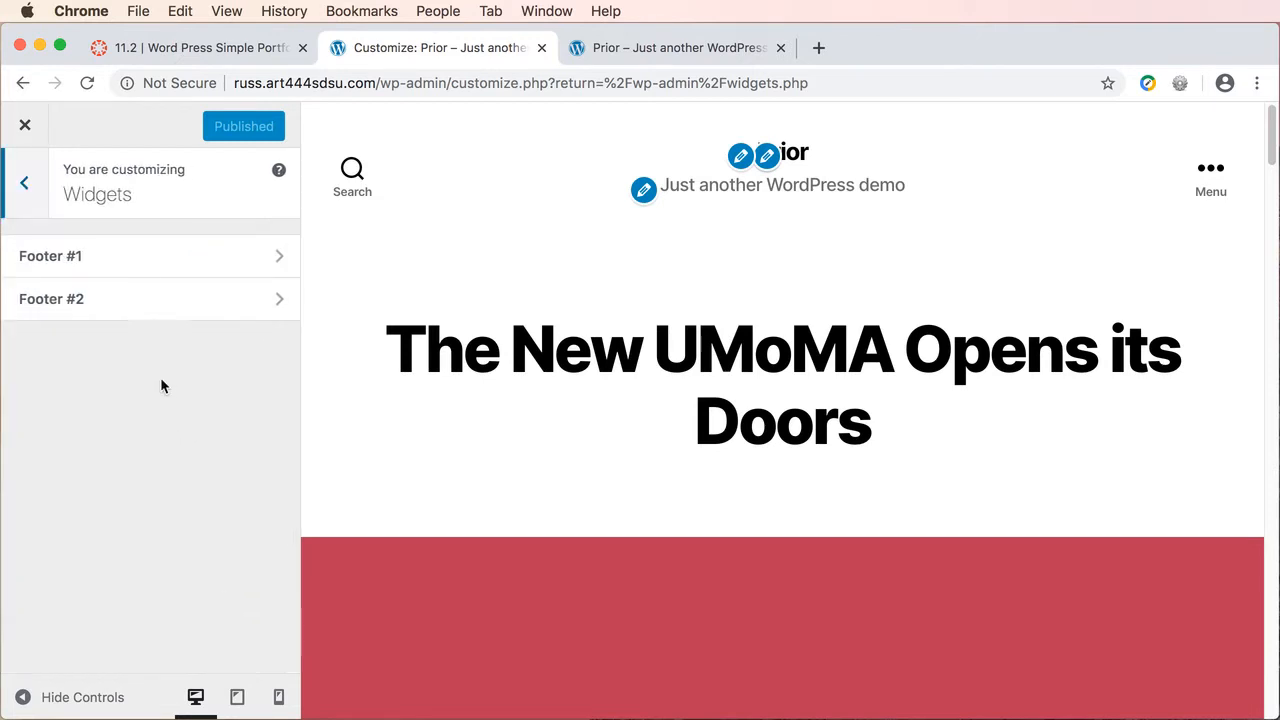
click(172, 255)
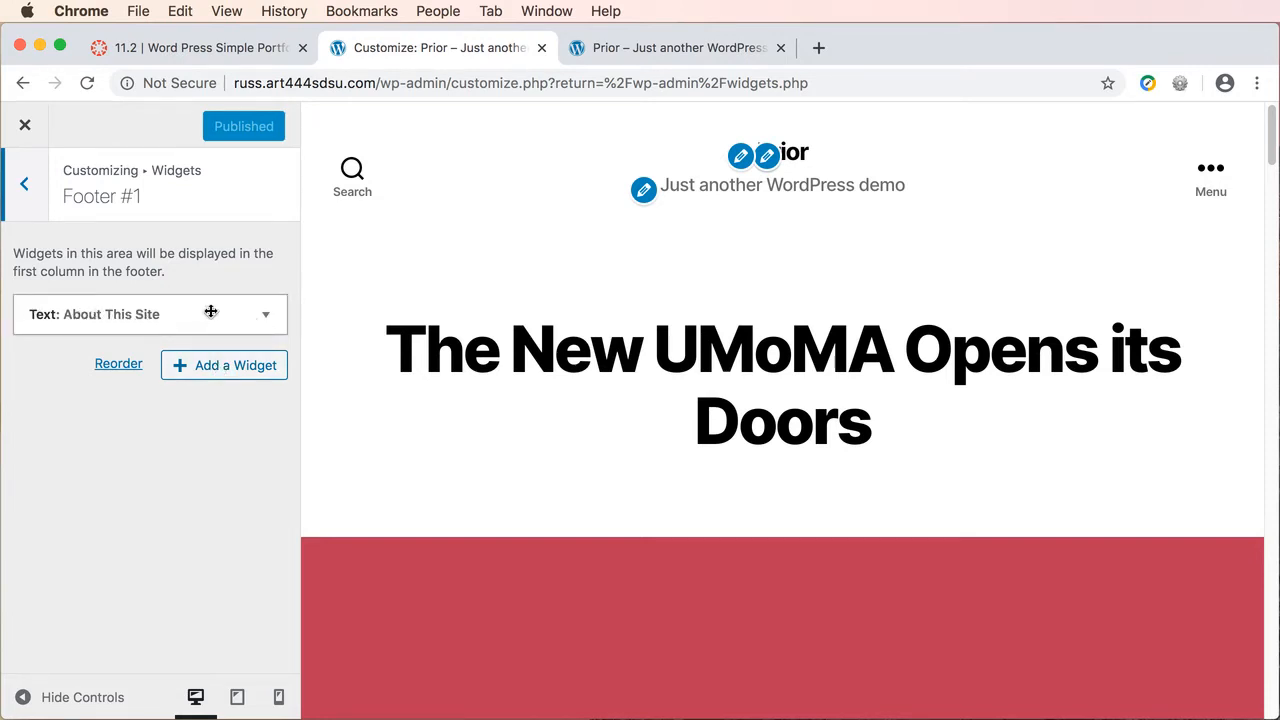
click(265, 315)
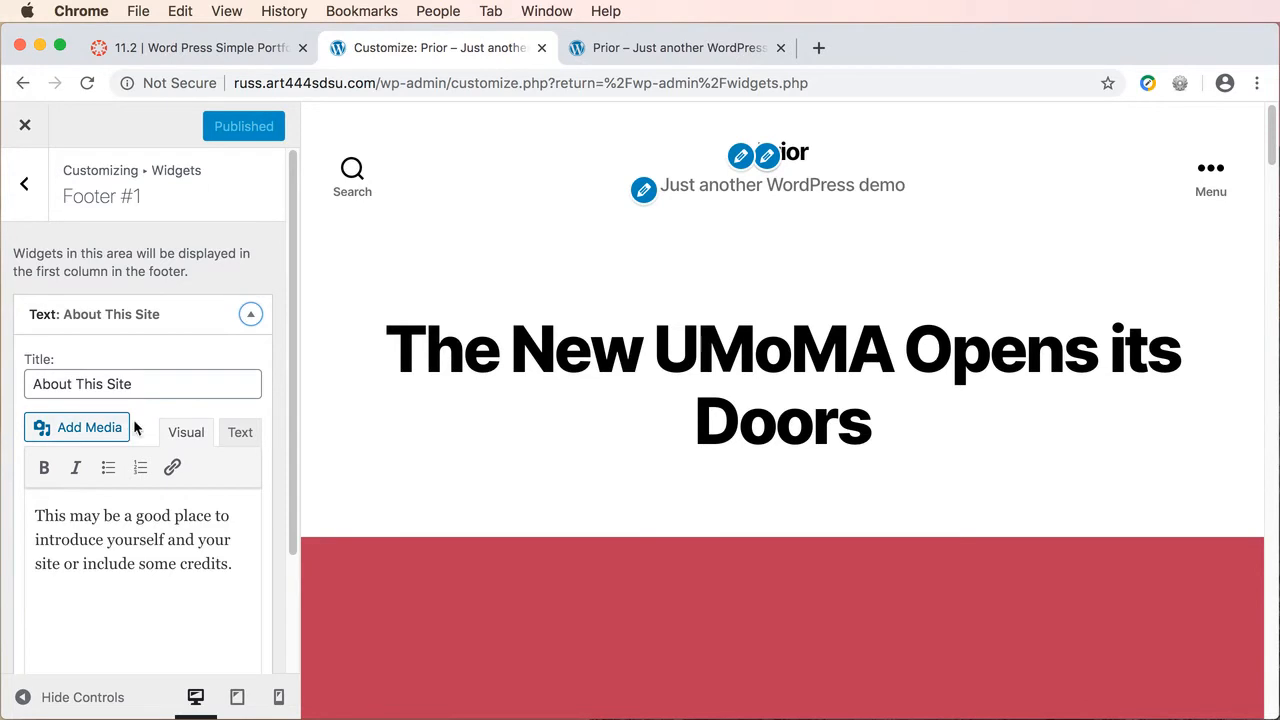
click(250, 315)
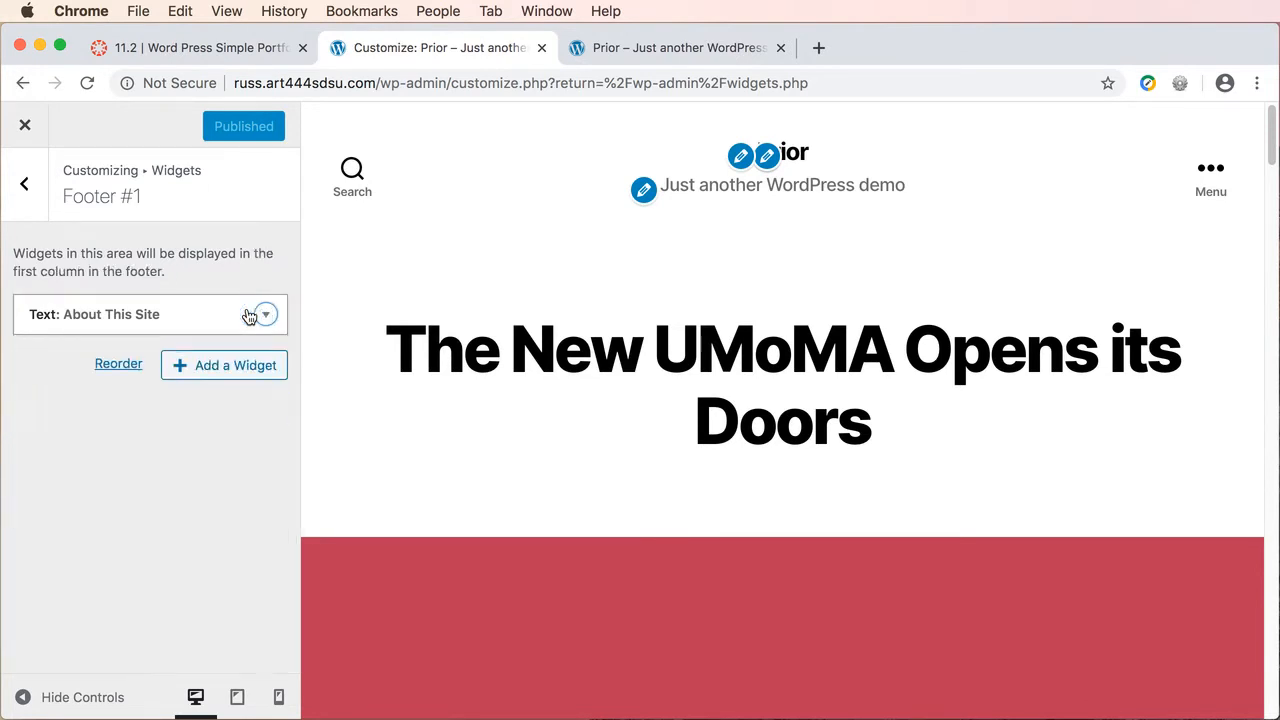
- View the widgets available for Footer #1 and return to the Widgets admin page without adding any
click(230, 367)
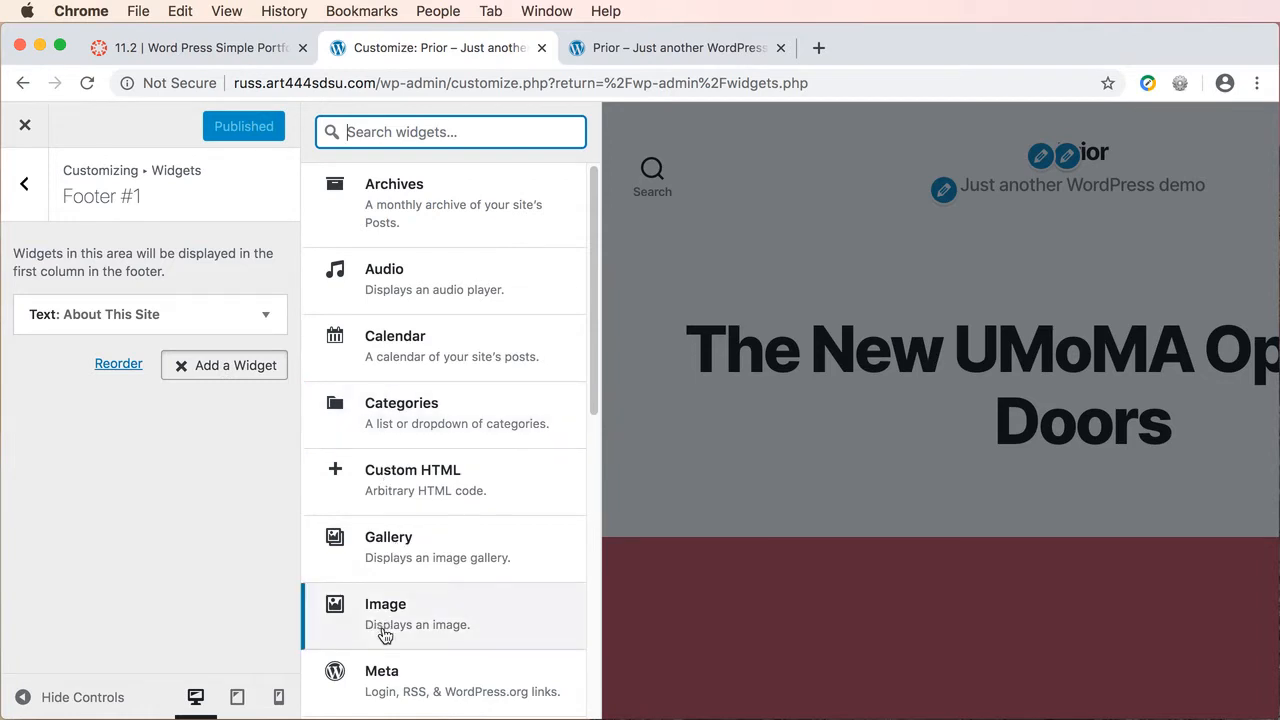
click(27, 188)
click(26, 188)
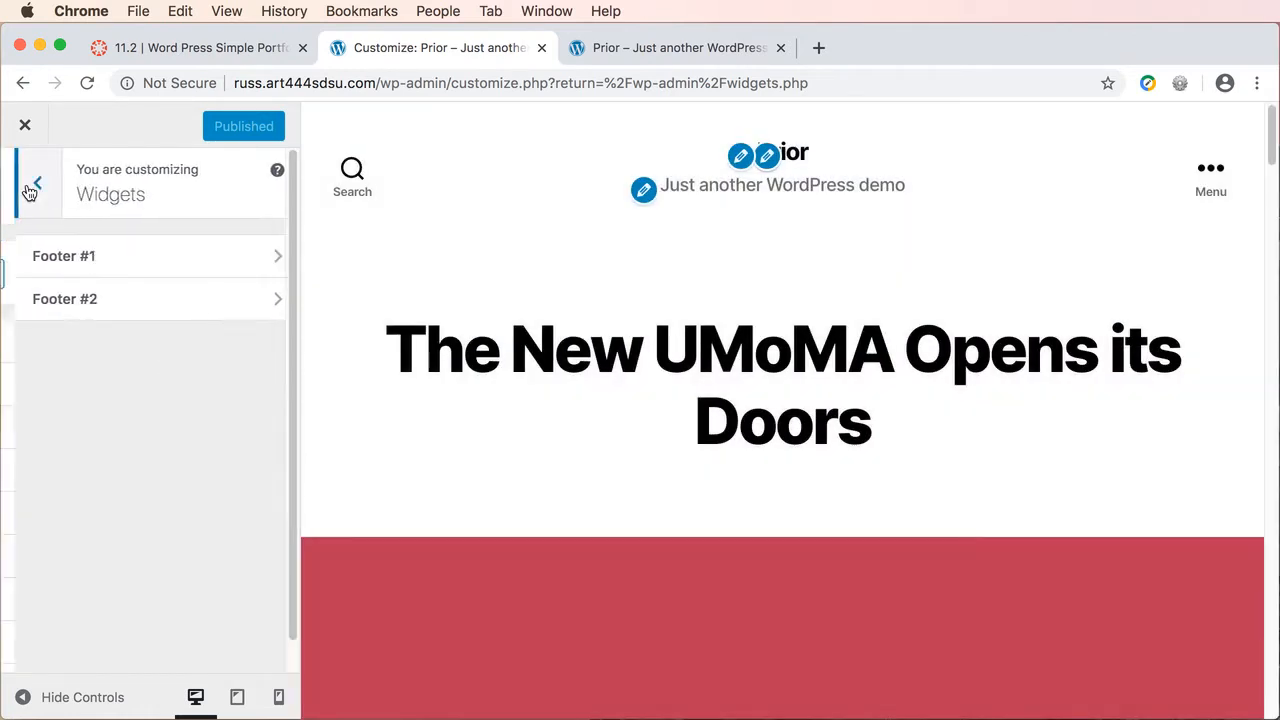
click(25, 126)
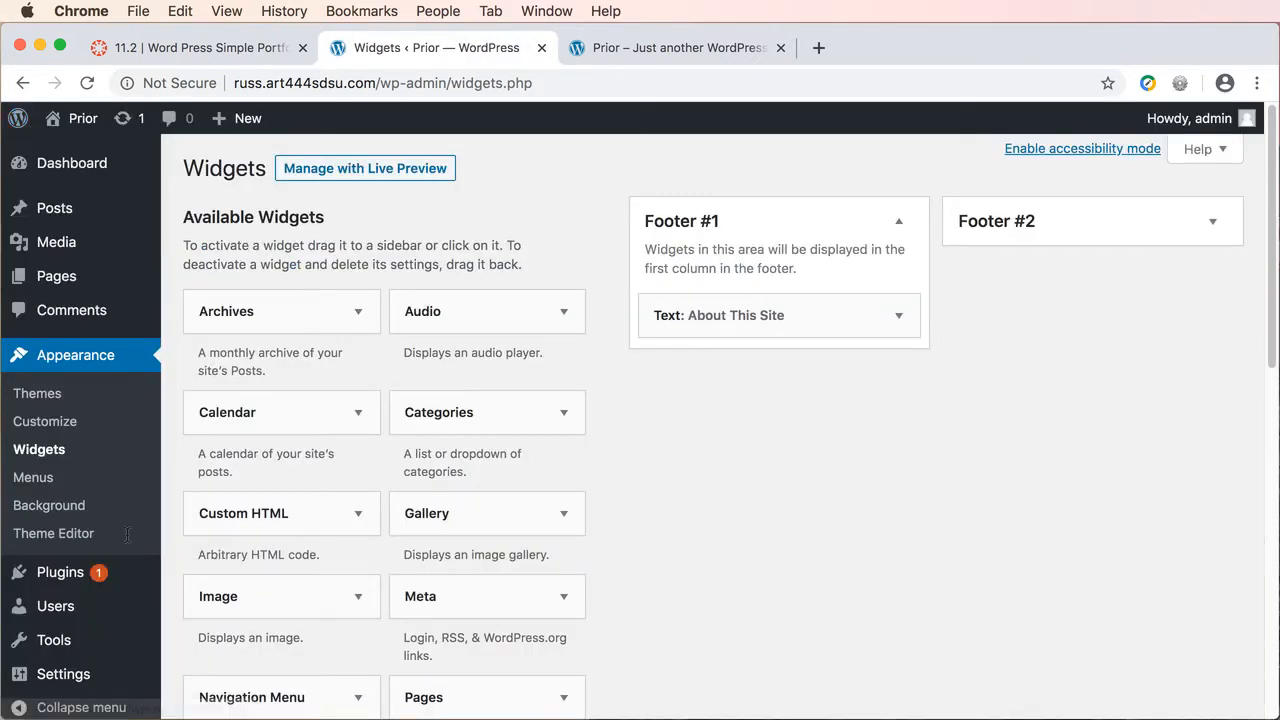
click(23, 451)
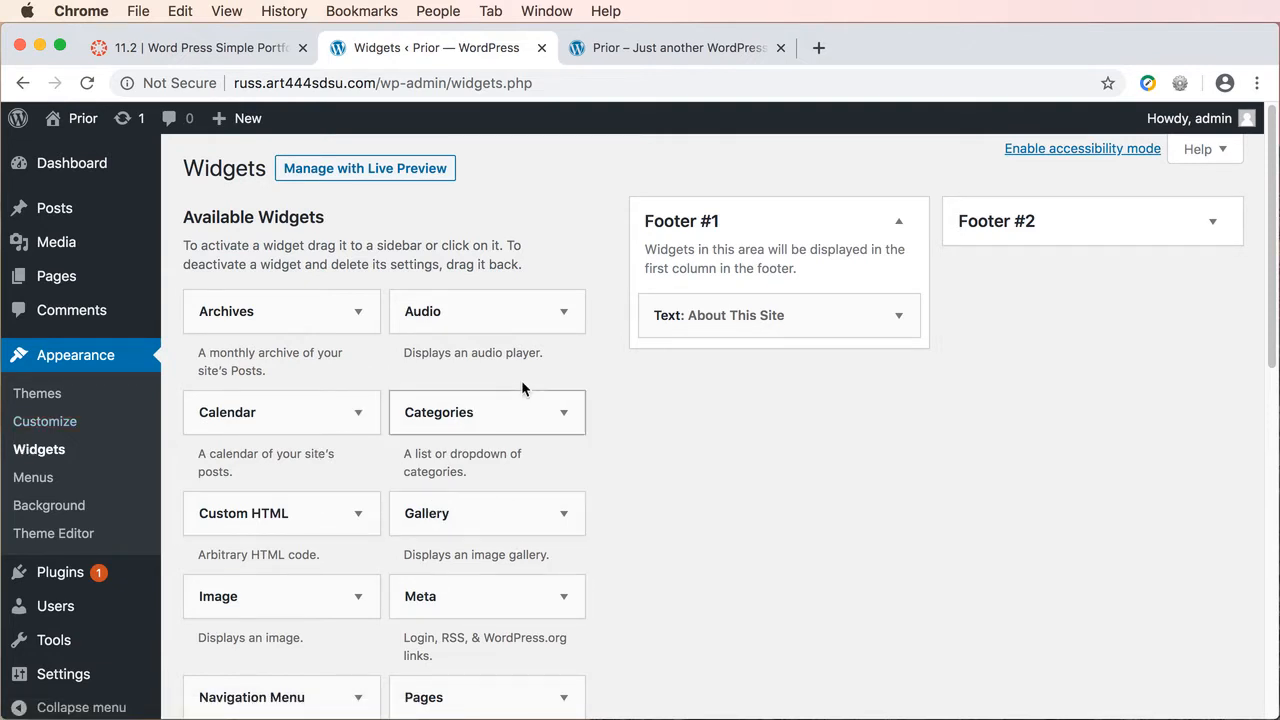
- Move Blog directly above About in the primary menu's structure, keeping it a top-level item
click(42, 480)
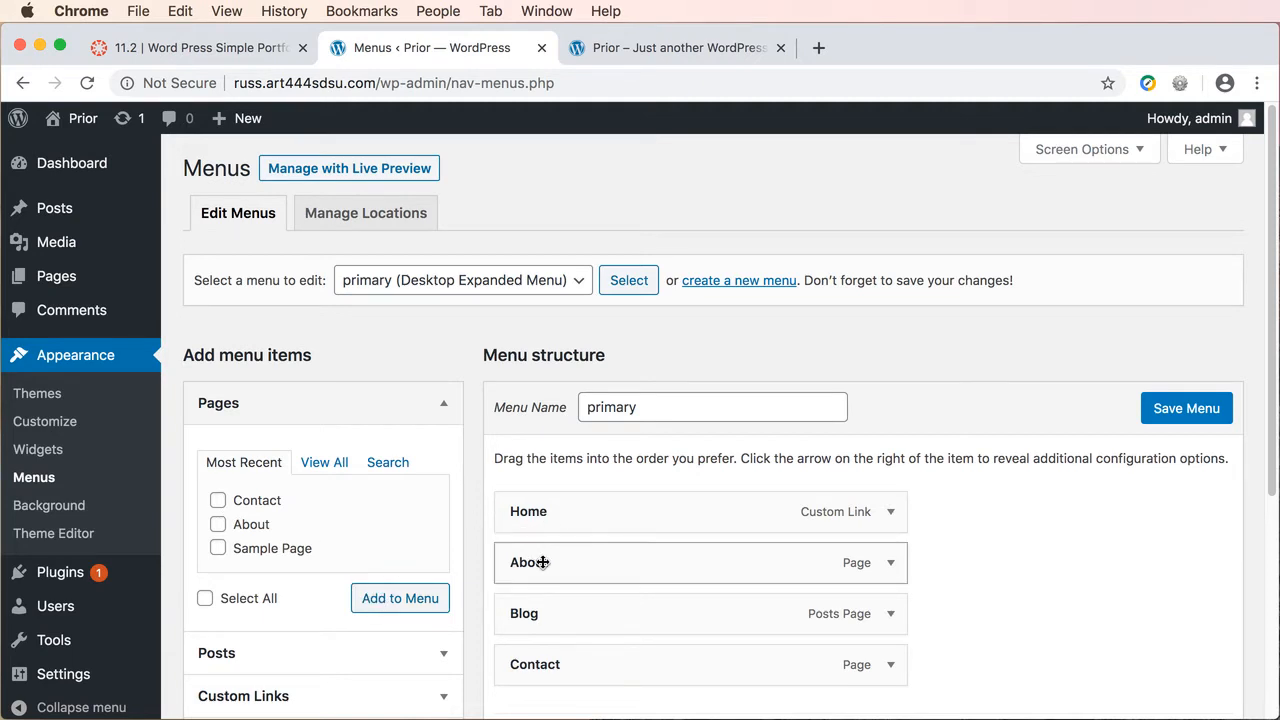
drag(524, 612, 550, 559)
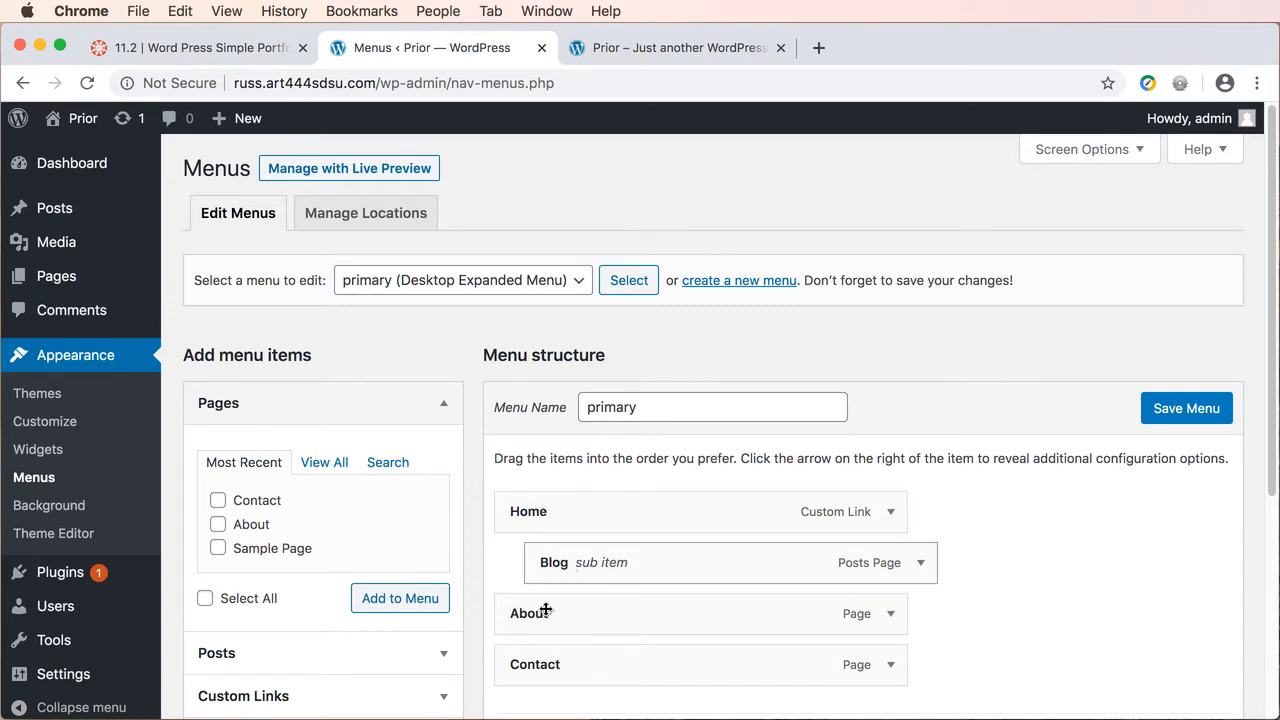
drag(526, 616, 535, 565)
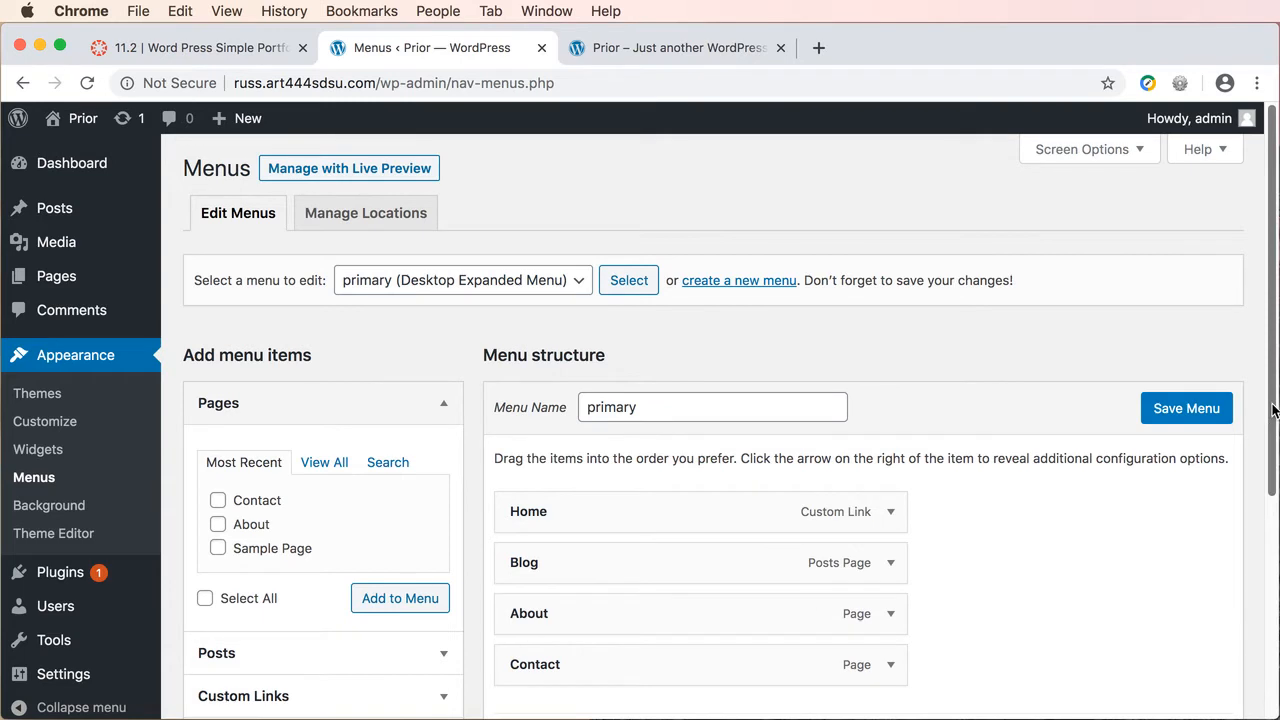
- Inspect the Home item's URL and navigation label, and review the primary menu's display location settings
drag(1266, 414, 1176, 518)
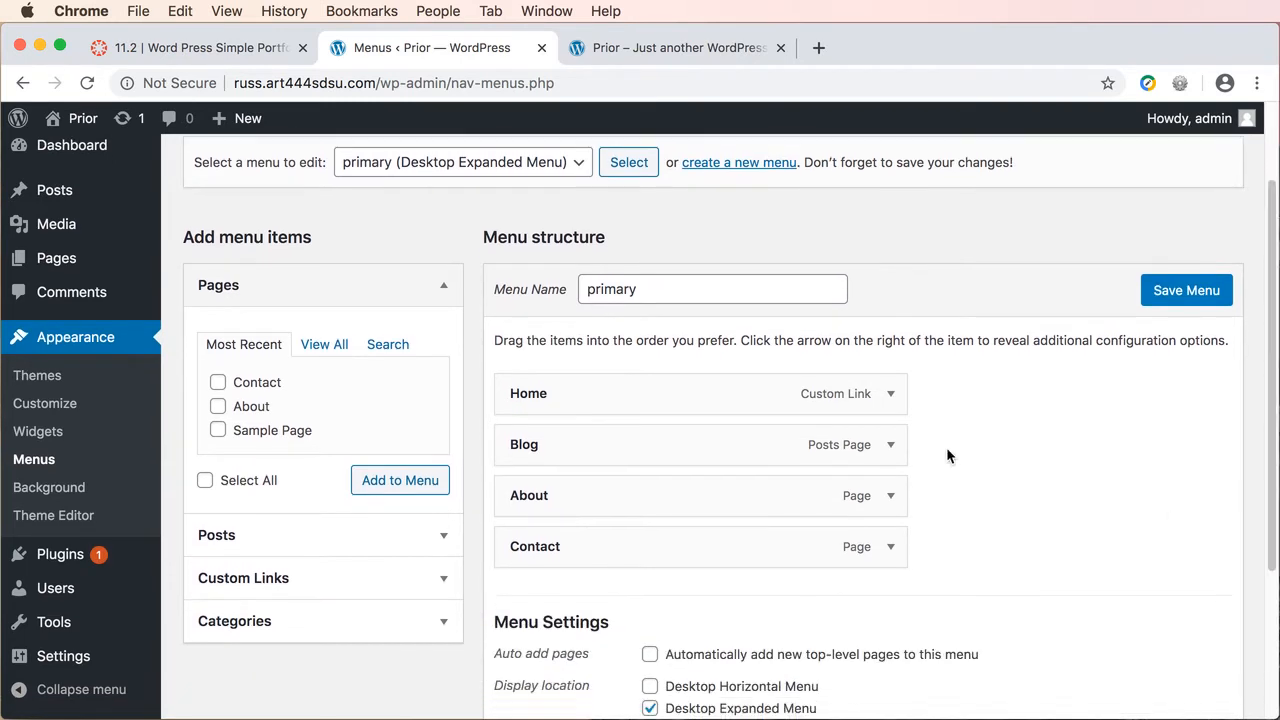
click(890, 396)
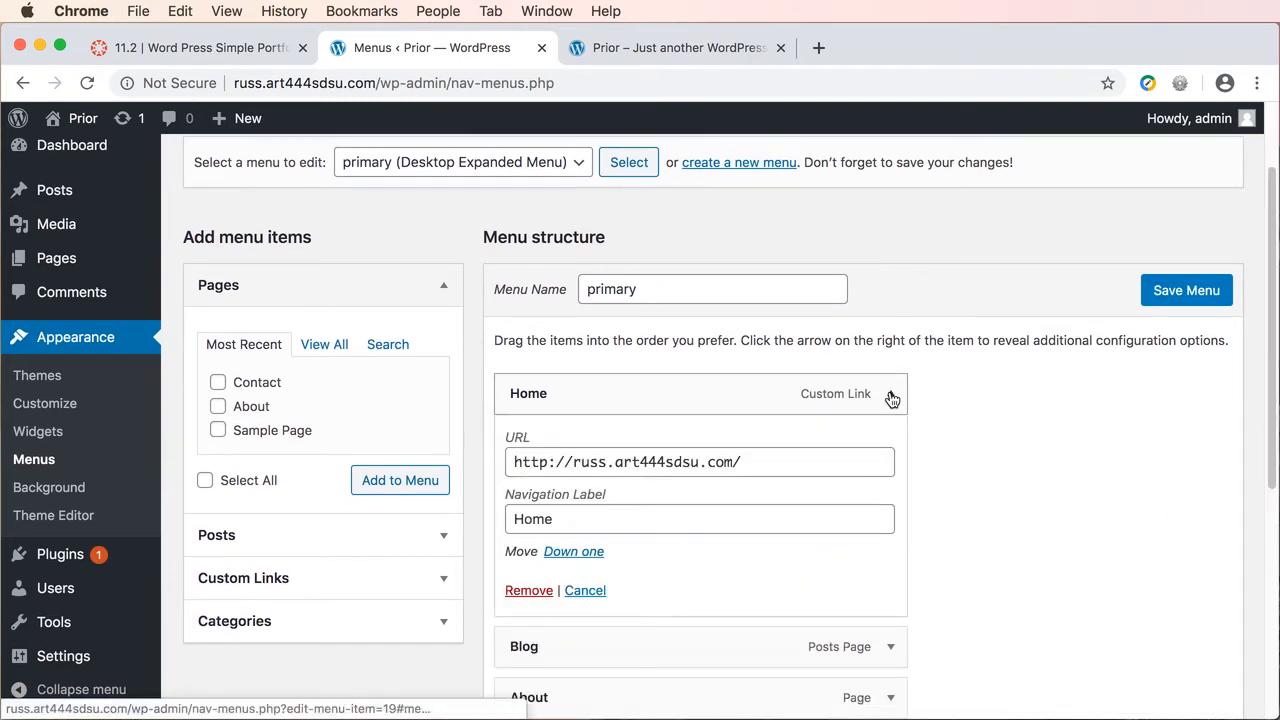
click(891, 396)
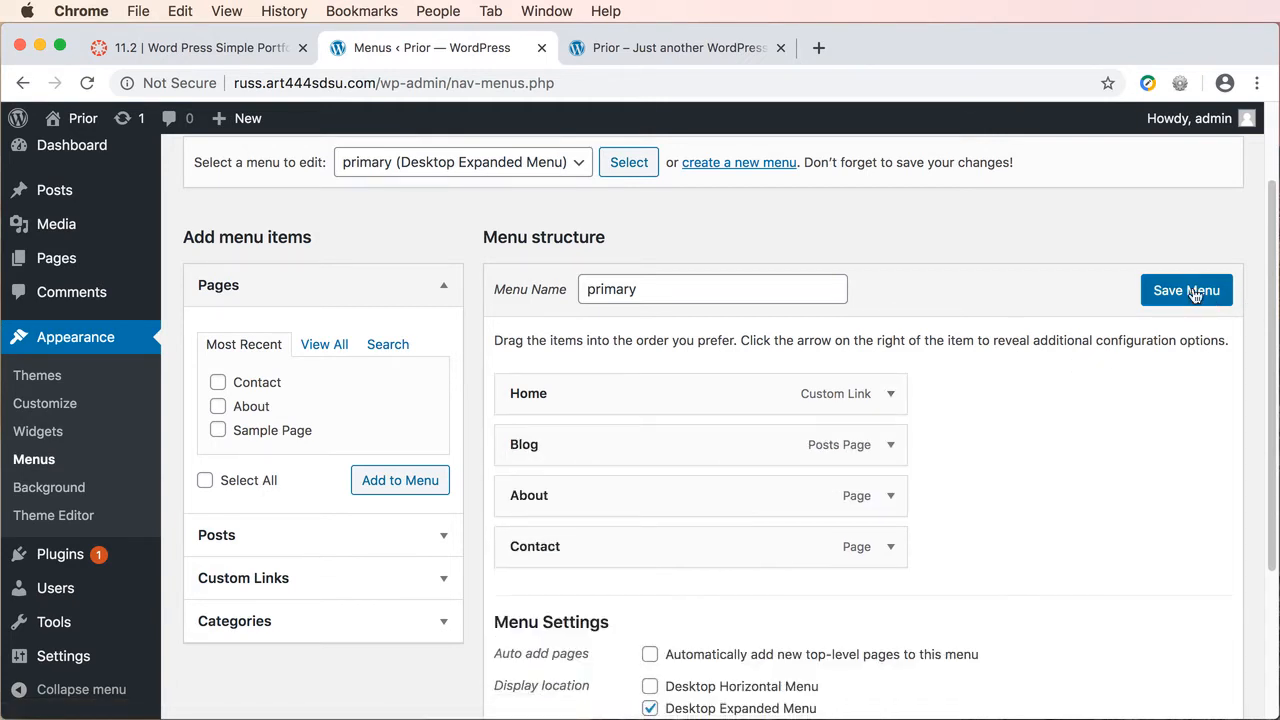
scroll(1270, 290, down, 1)
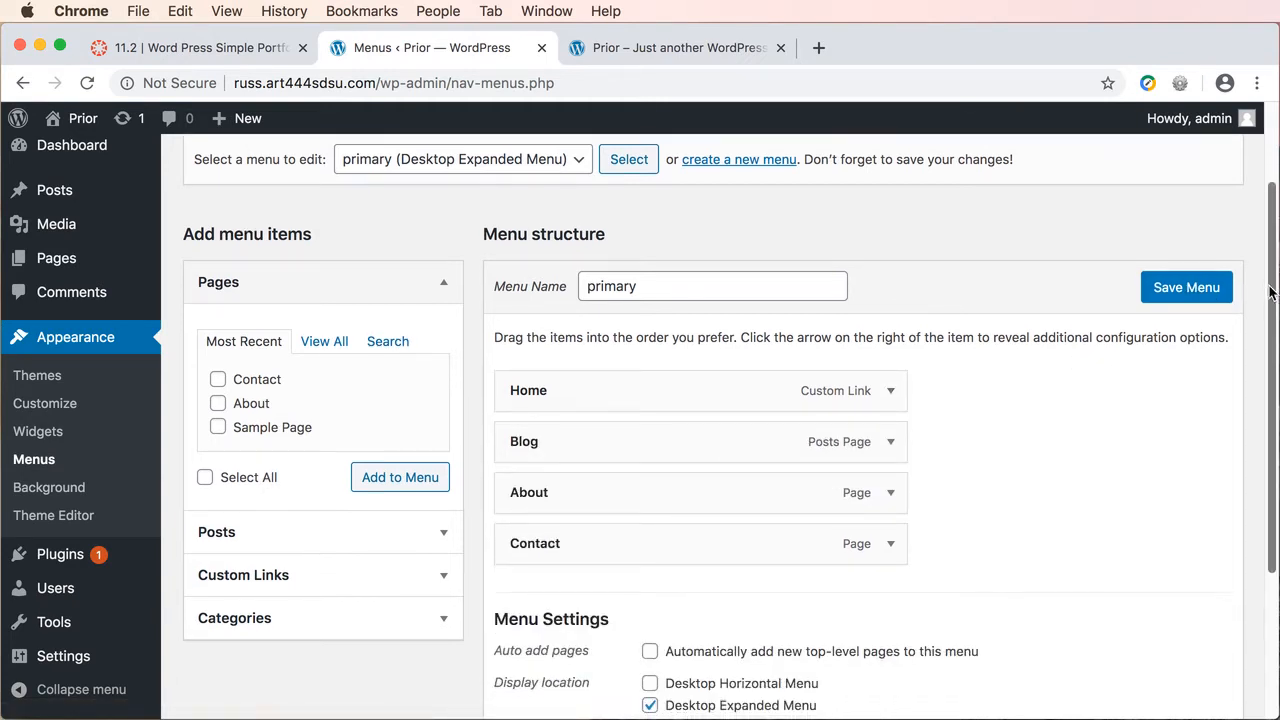
drag(1270, 290, 1274, 385)
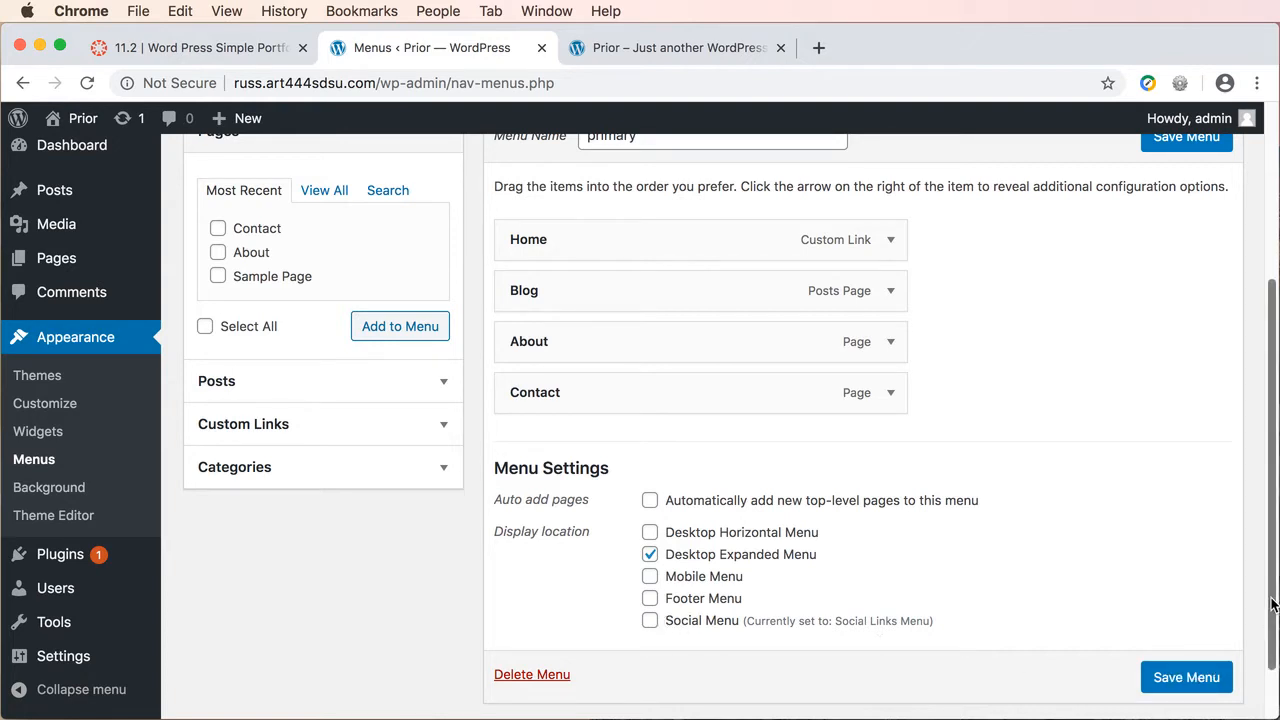
drag(1274, 604, 1275, 582)
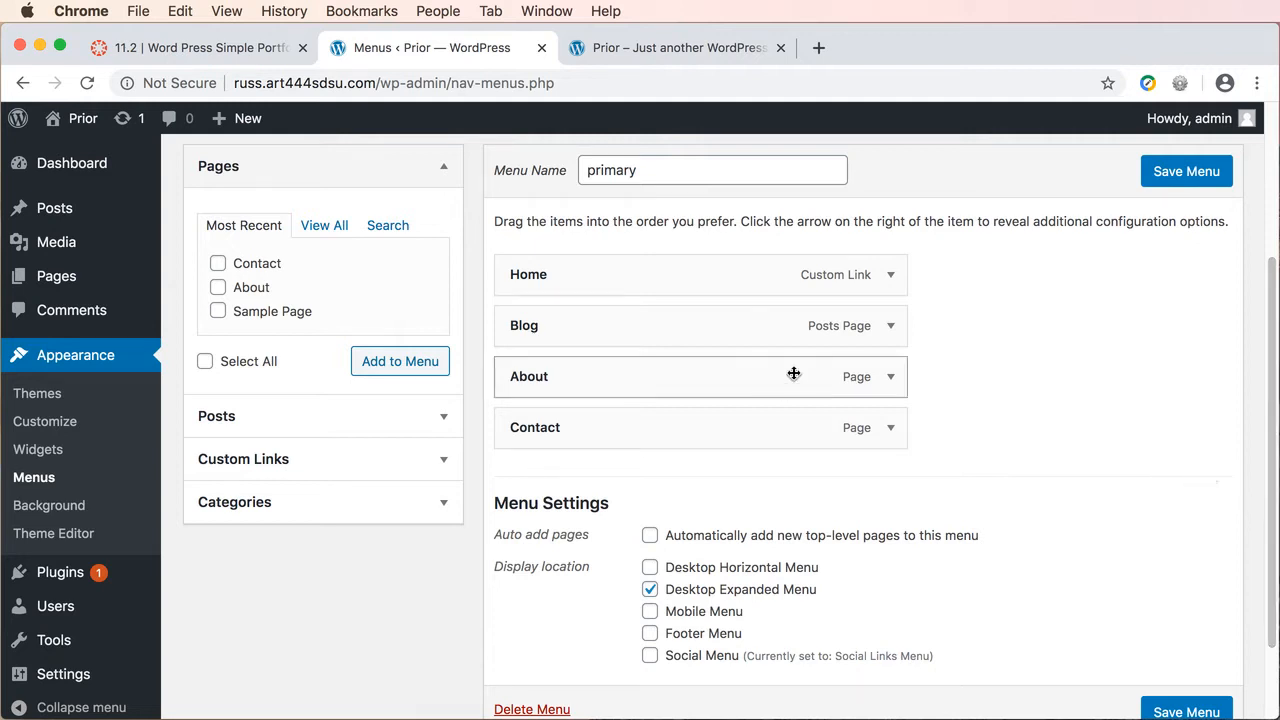
- Reload the live Prior site and look through its front page from header to footer
click(700, 49)
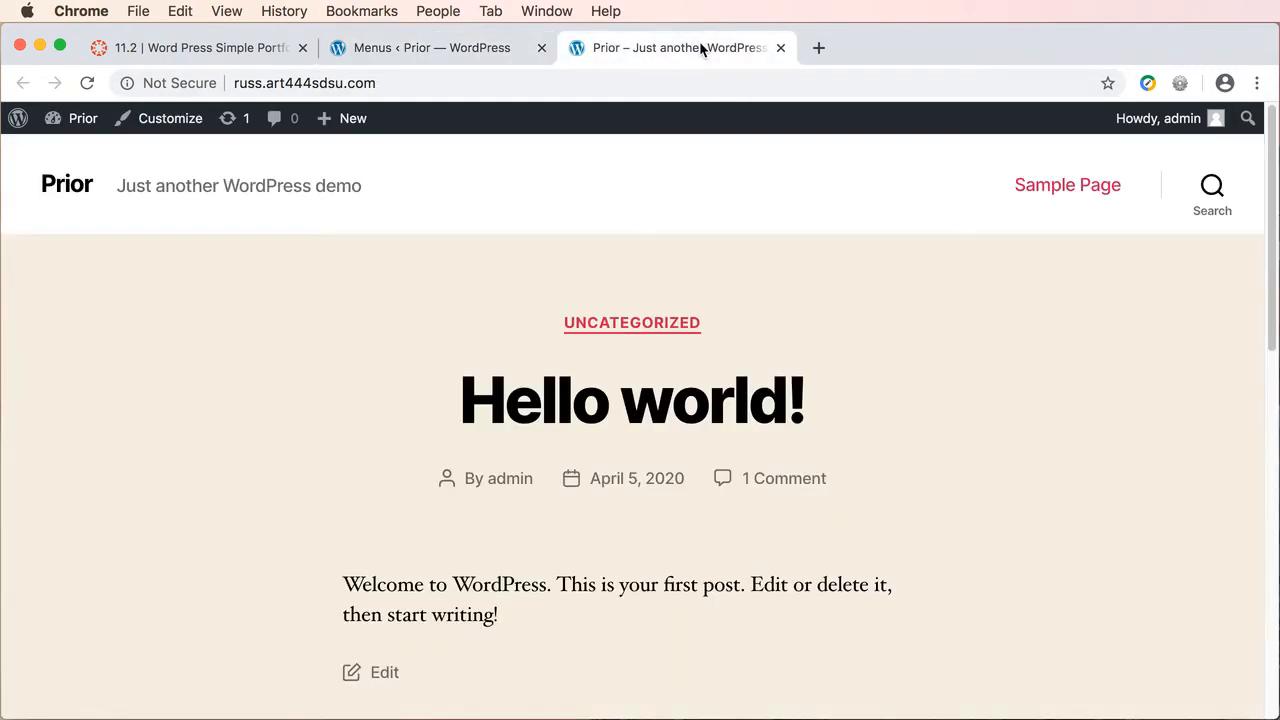
click(87, 83)
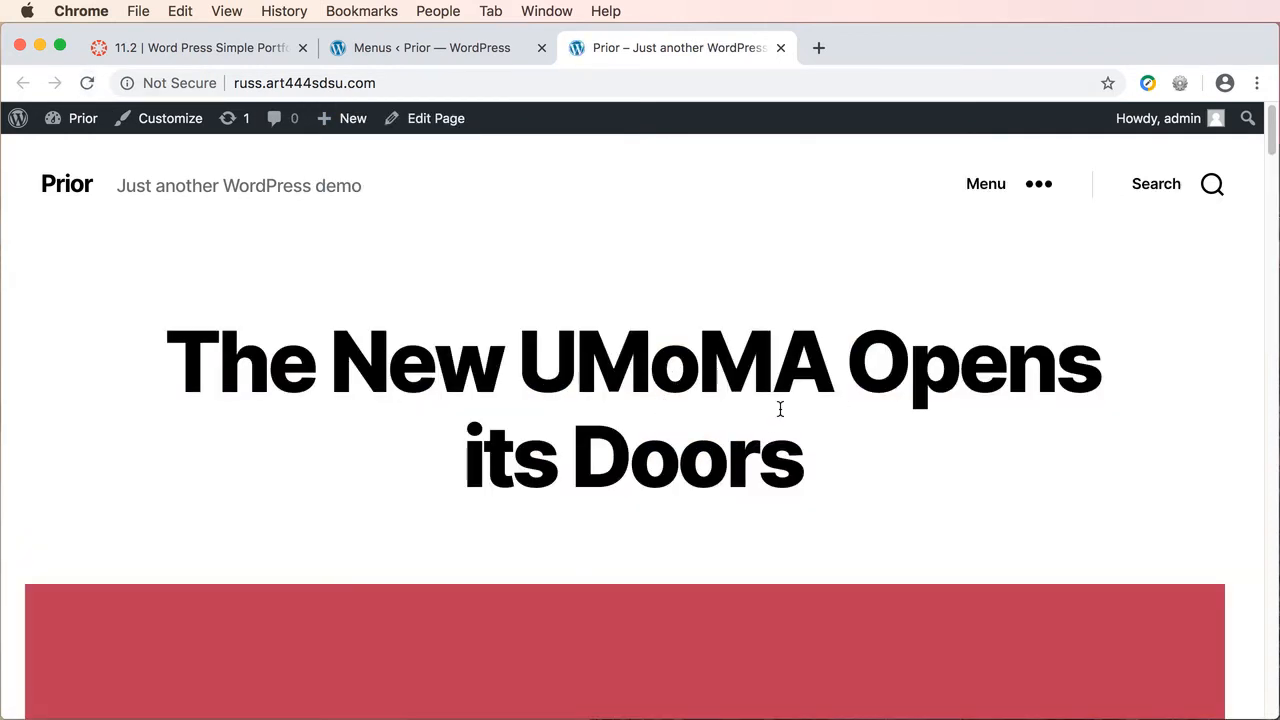
scroll(1275, 165, down, 1)
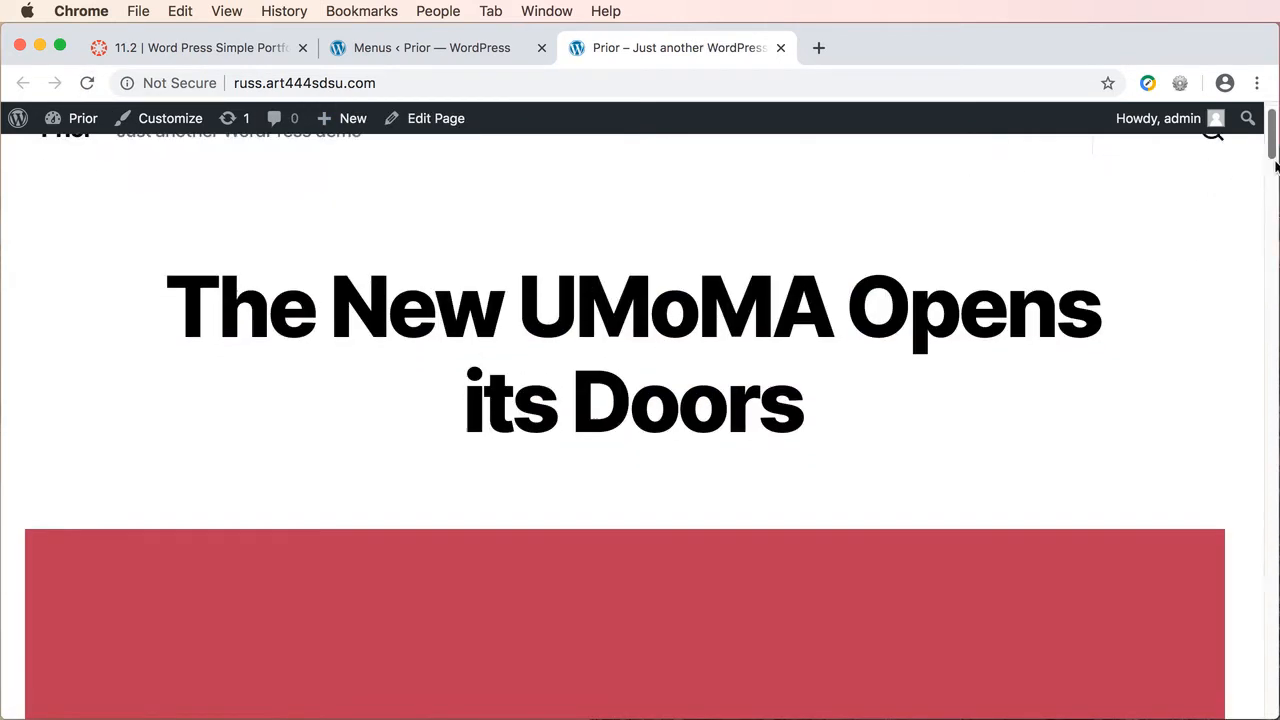
scroll(1275, 165, down, 10)
scroll(1275, 165, up, 12)
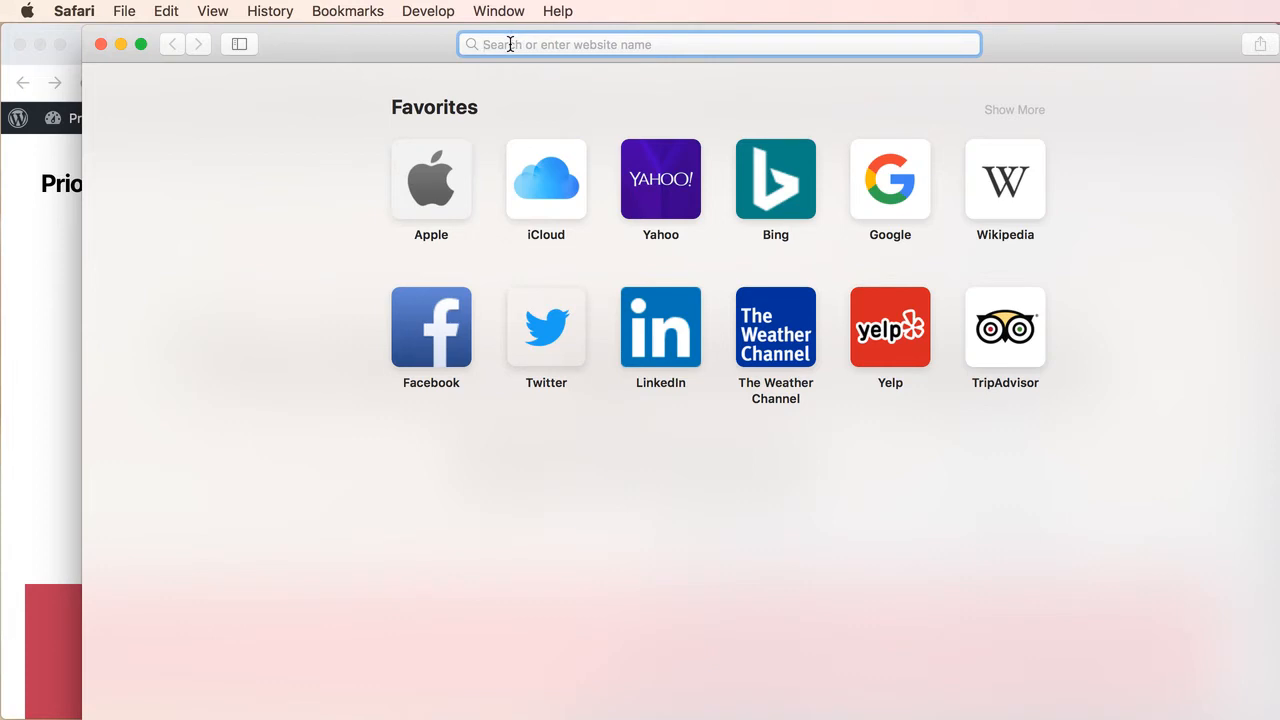
- Open russ.art444sdsu.com in Safari, fit the window to the screen to view the public site, and move the window away
text(russ.)
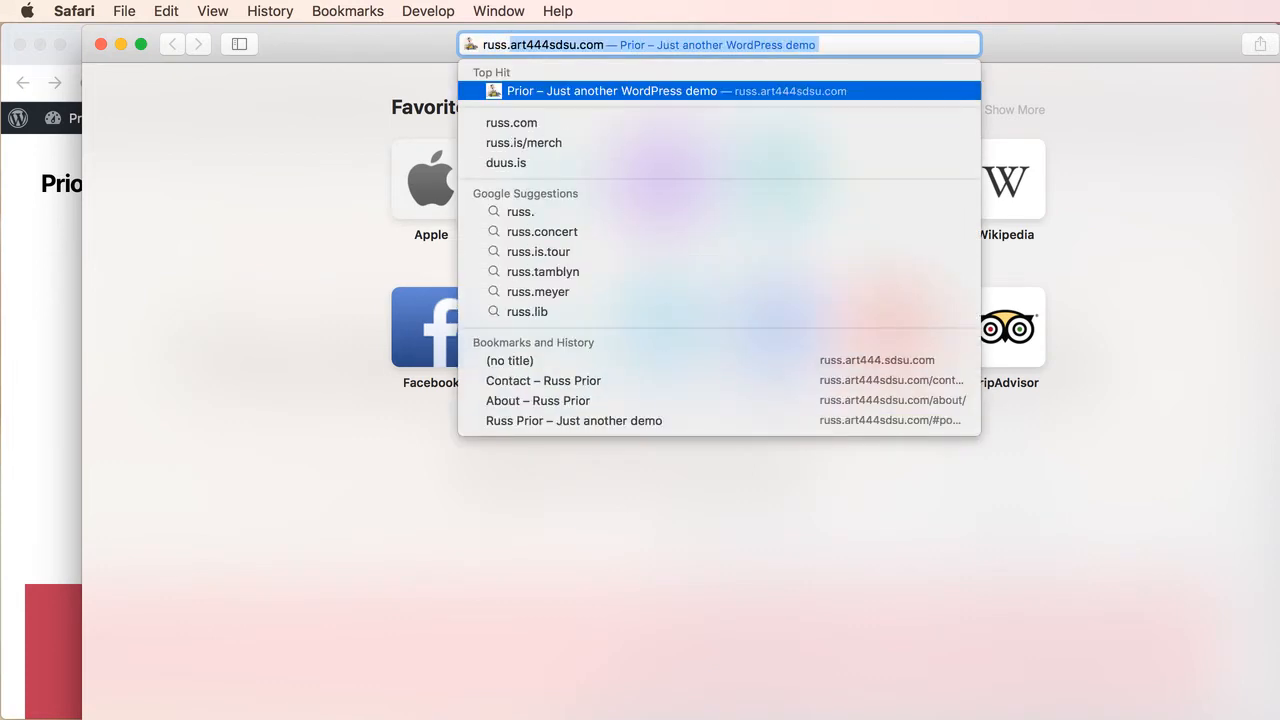
key(Return)
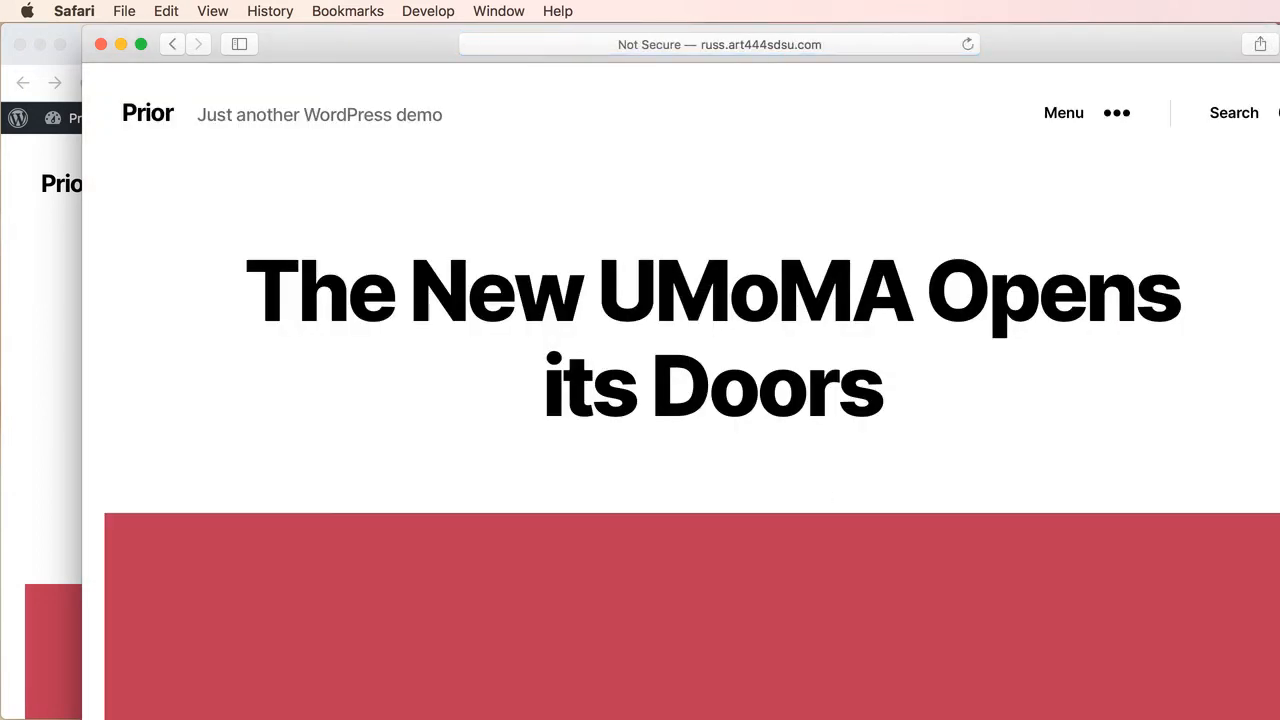
drag(1279, 719, 1252, 699)
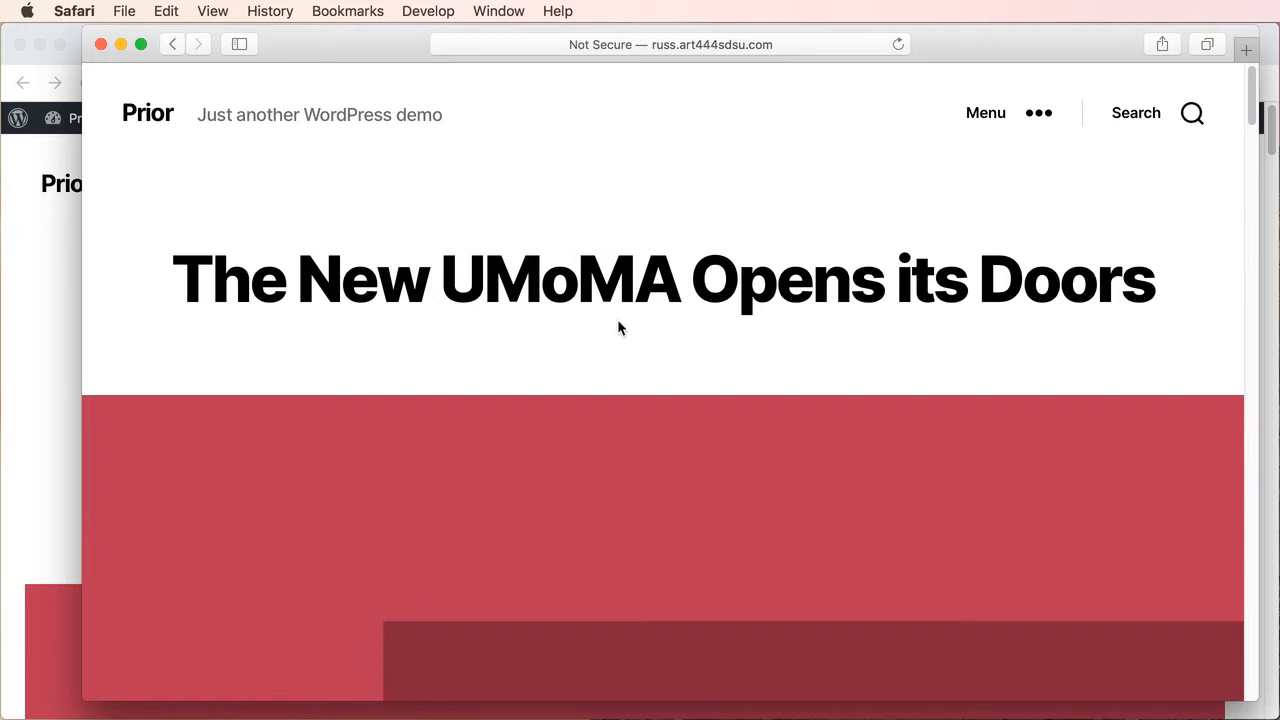
drag(341, 43, 1146, 719)
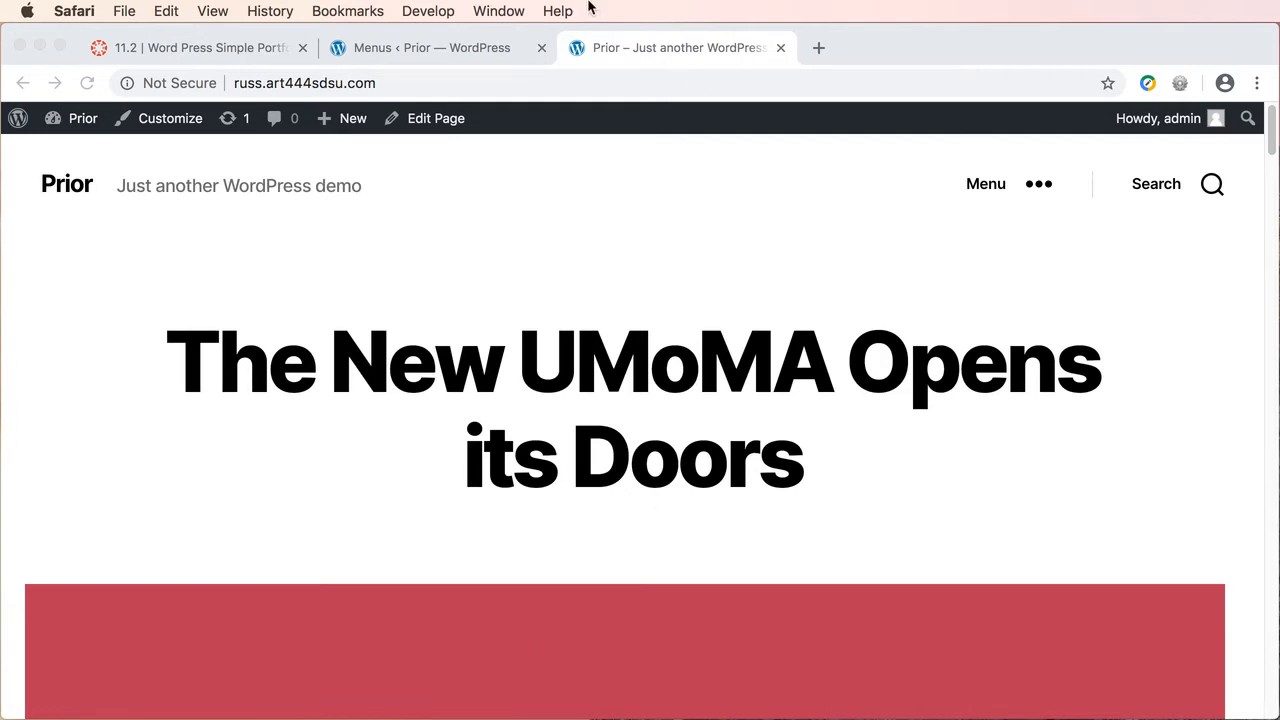
- Switch to the Menus admin page in Chrome and open the Social Links Menu for editing, discarding unsaved changes to the primary menu
click(449, 50)
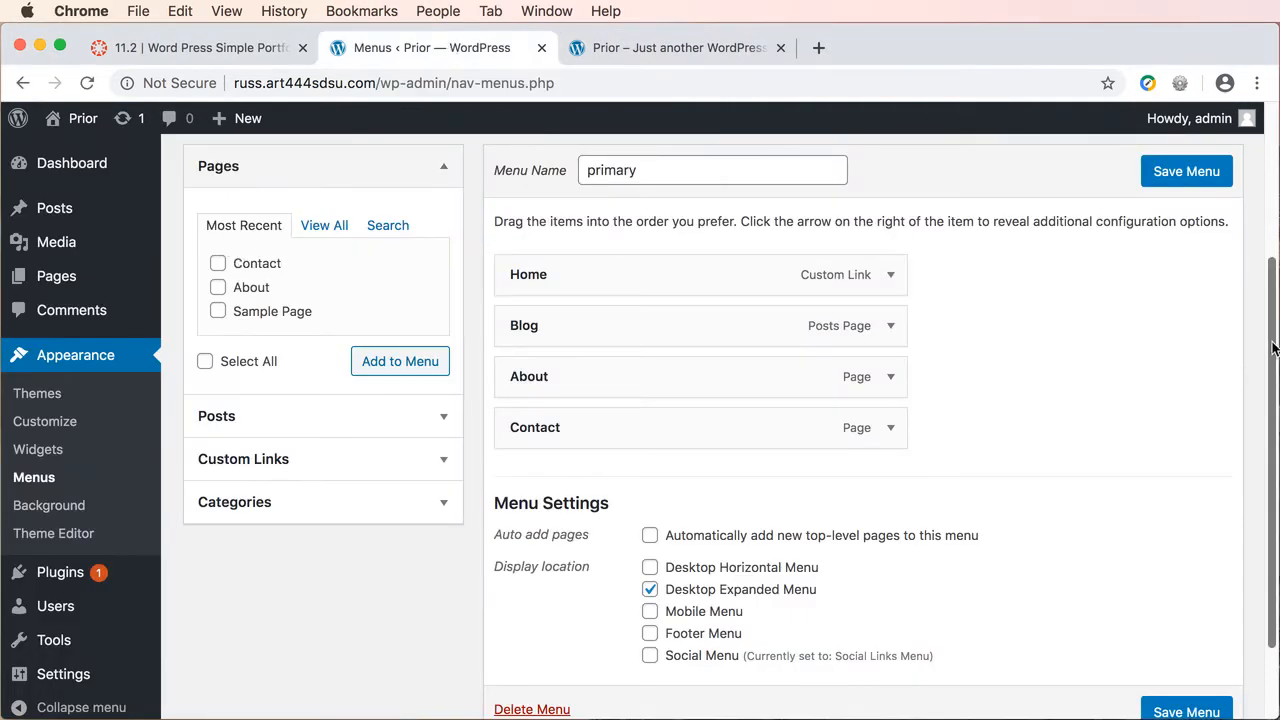
scroll(1262, 310, up, 3)
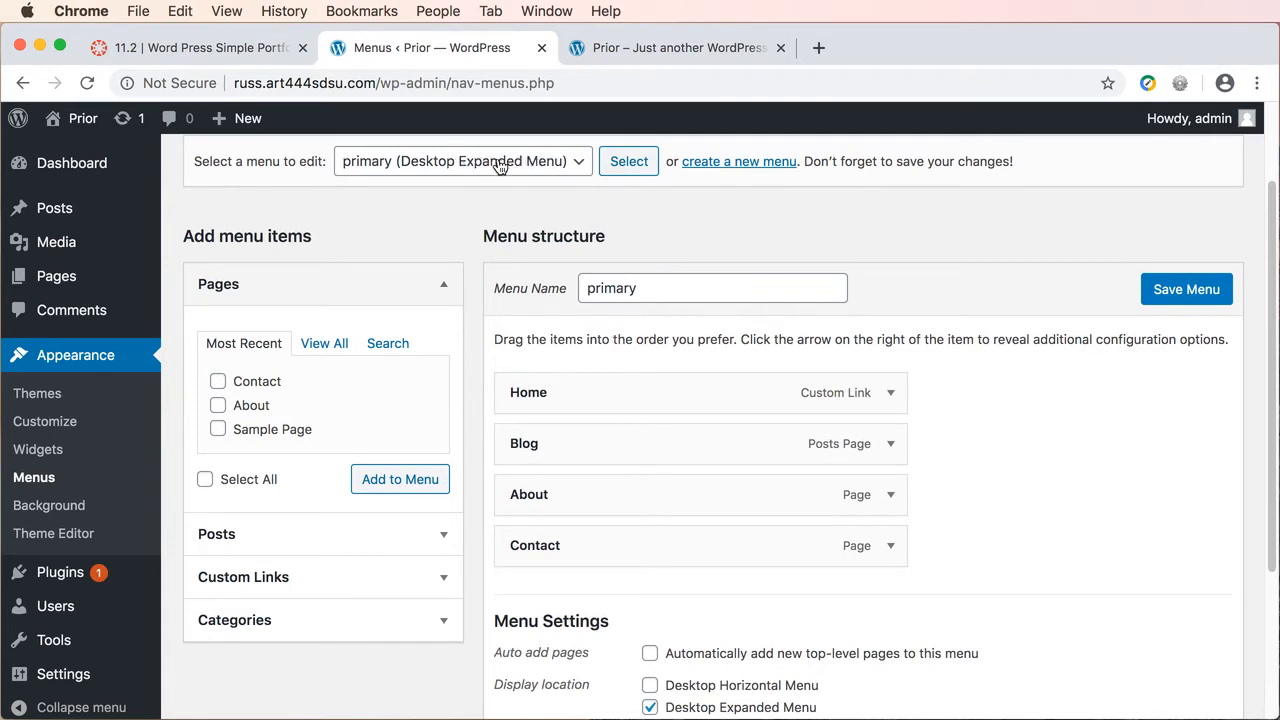
click(577, 165)
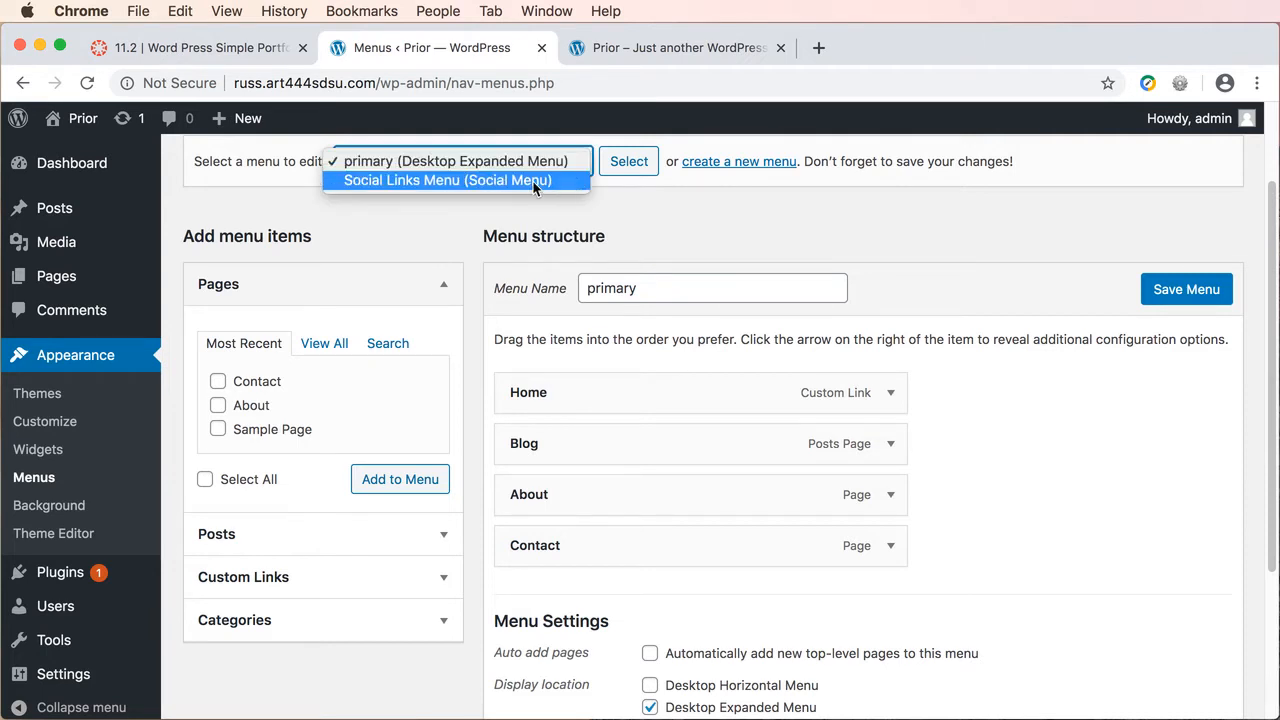
click(532, 180)
click(628, 161)
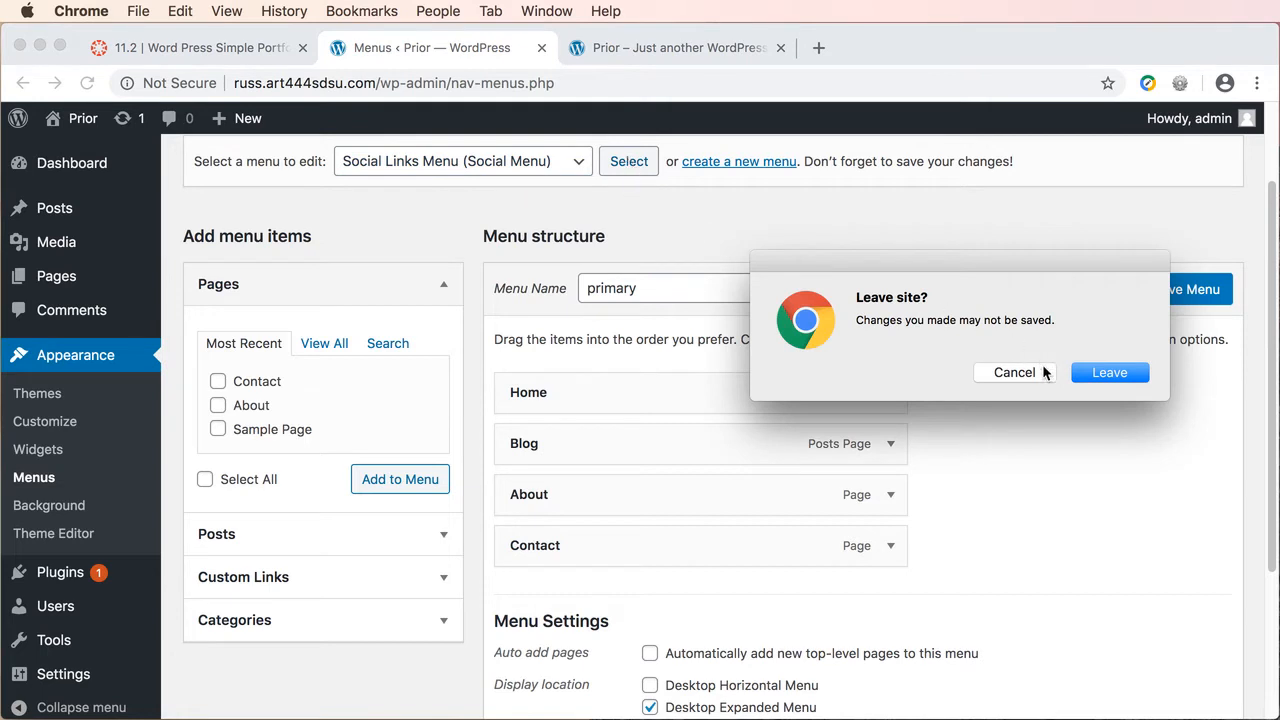
click(1118, 374)
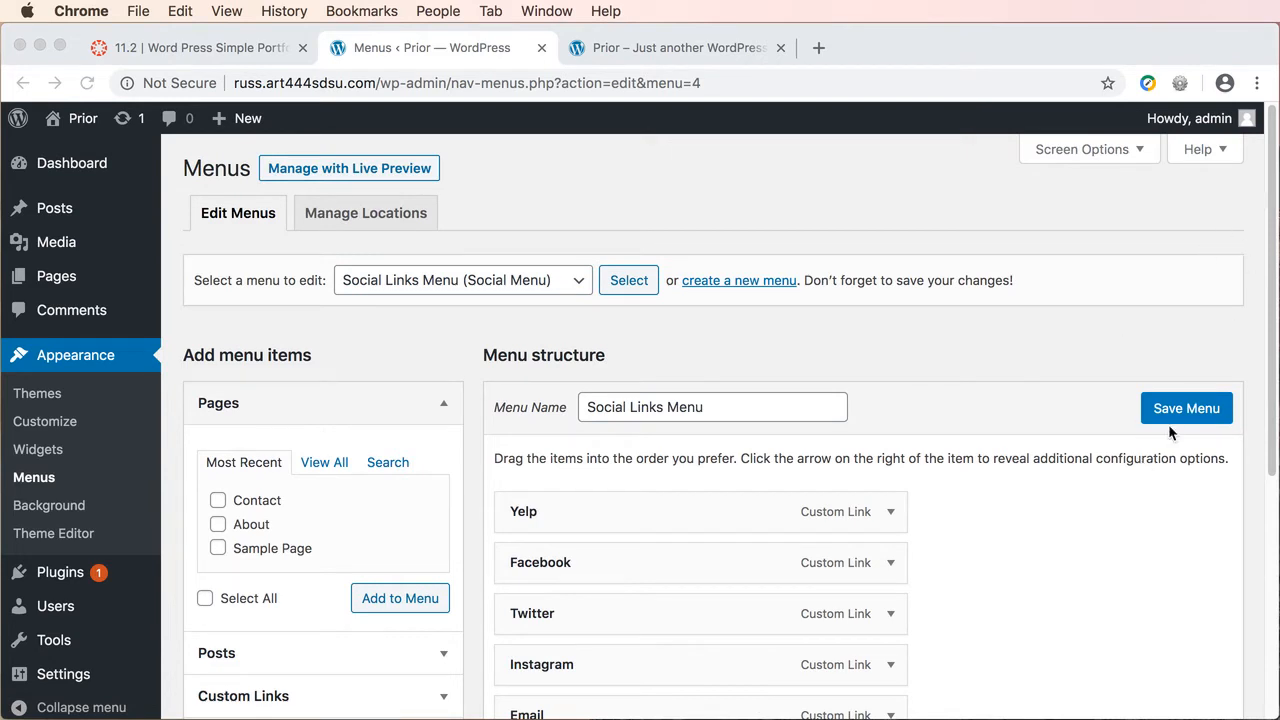
- Review the Social Links Menu items and open the theme's menu location assignments
click(1272, 320)
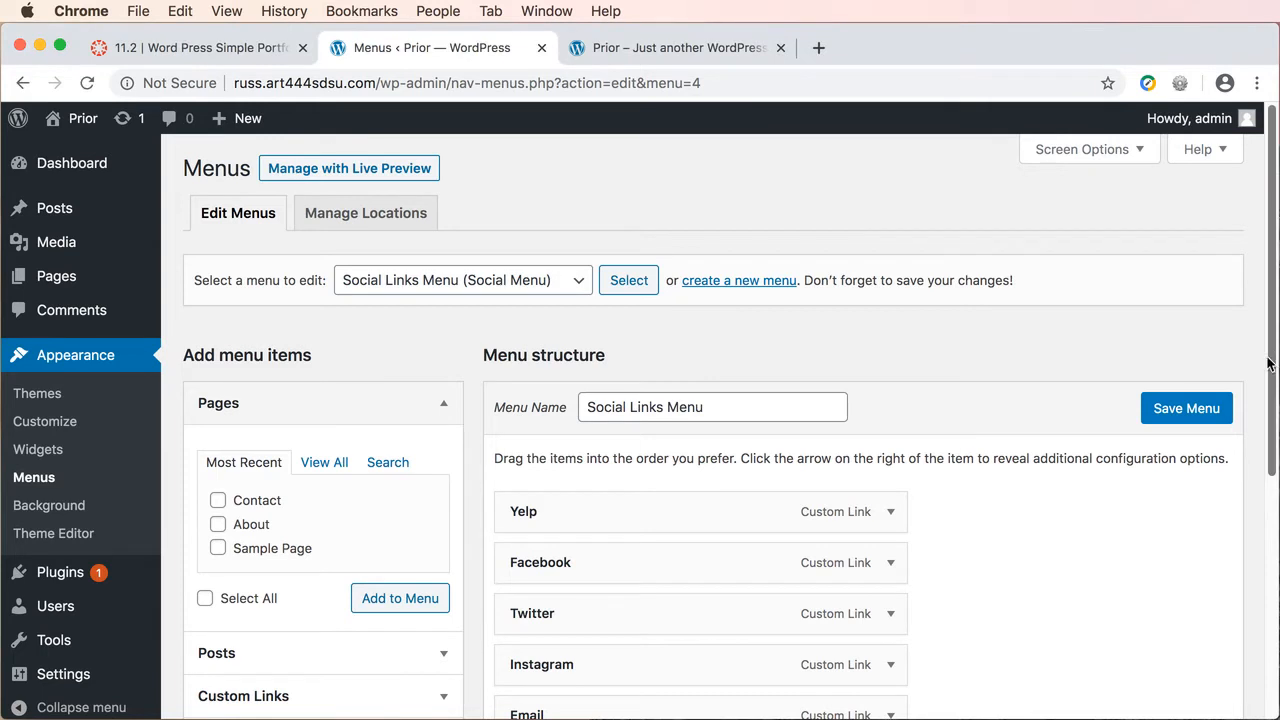
scroll(1268, 376, down, 1)
drag(1268, 376, 1276, 333)
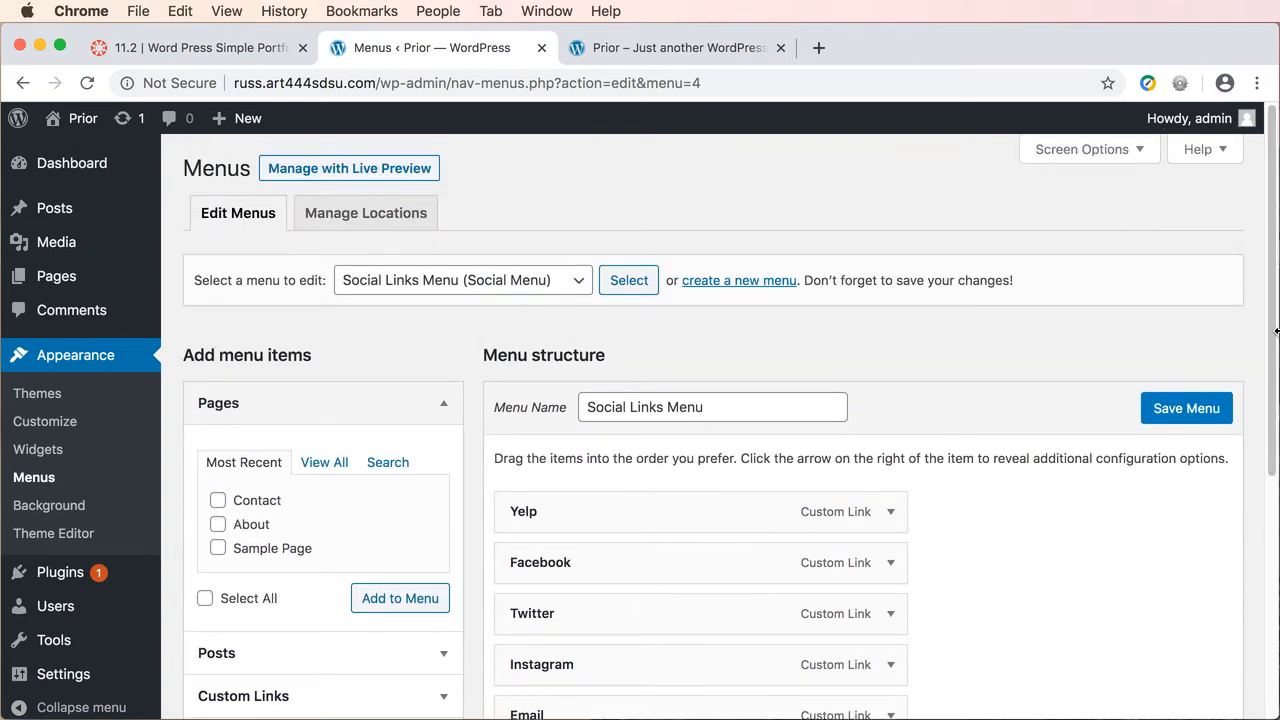
click(336, 214)
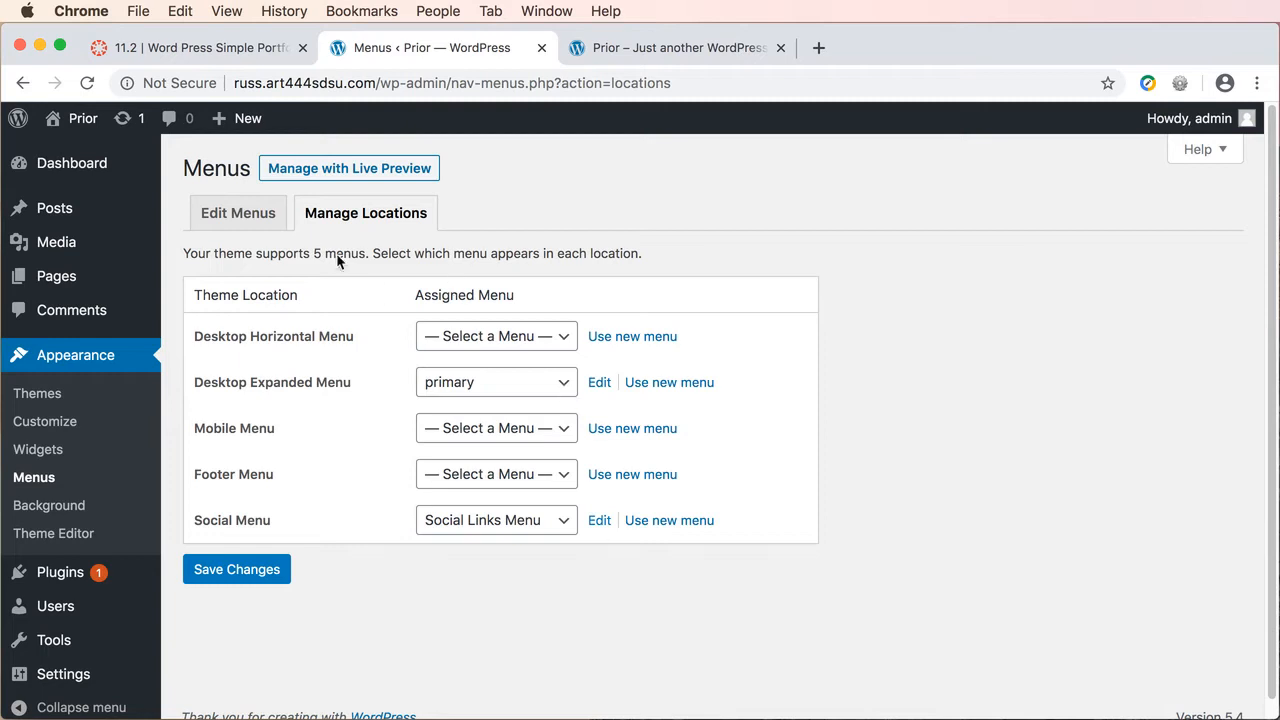
- Open the primary menu for editing and review its items and display location settings
click(240, 217)
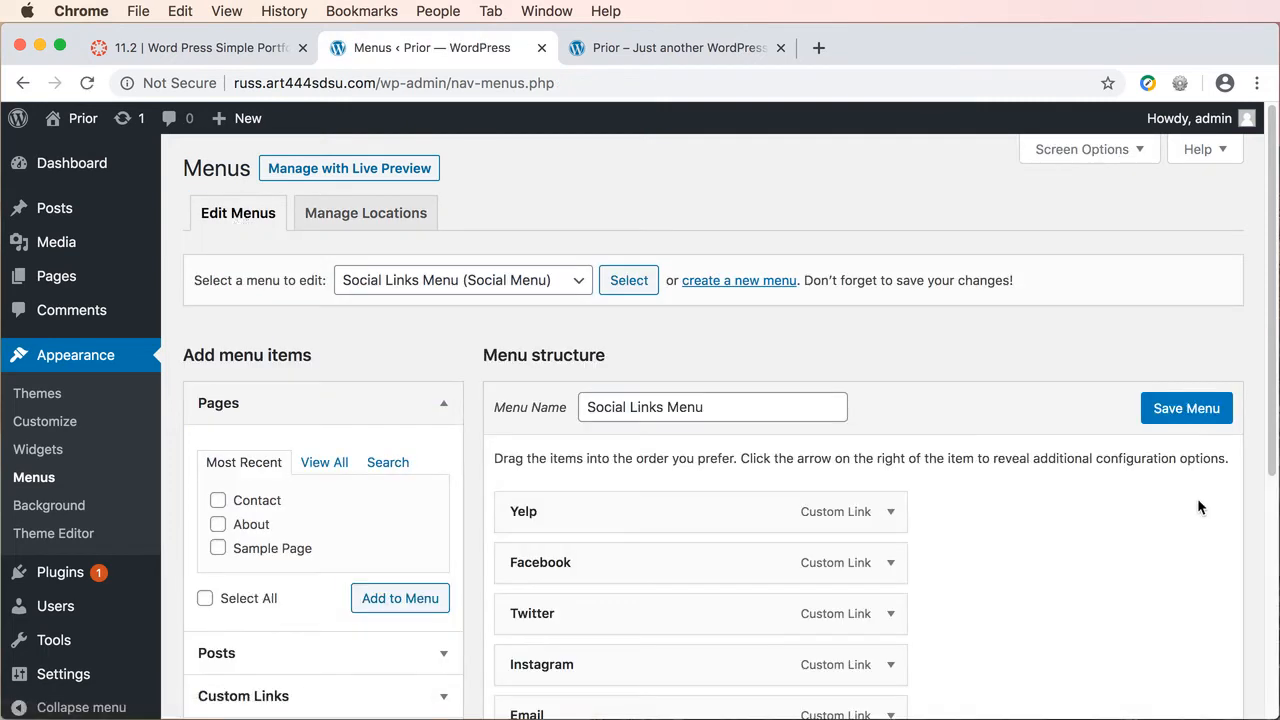
click(502, 278)
click(501, 264)
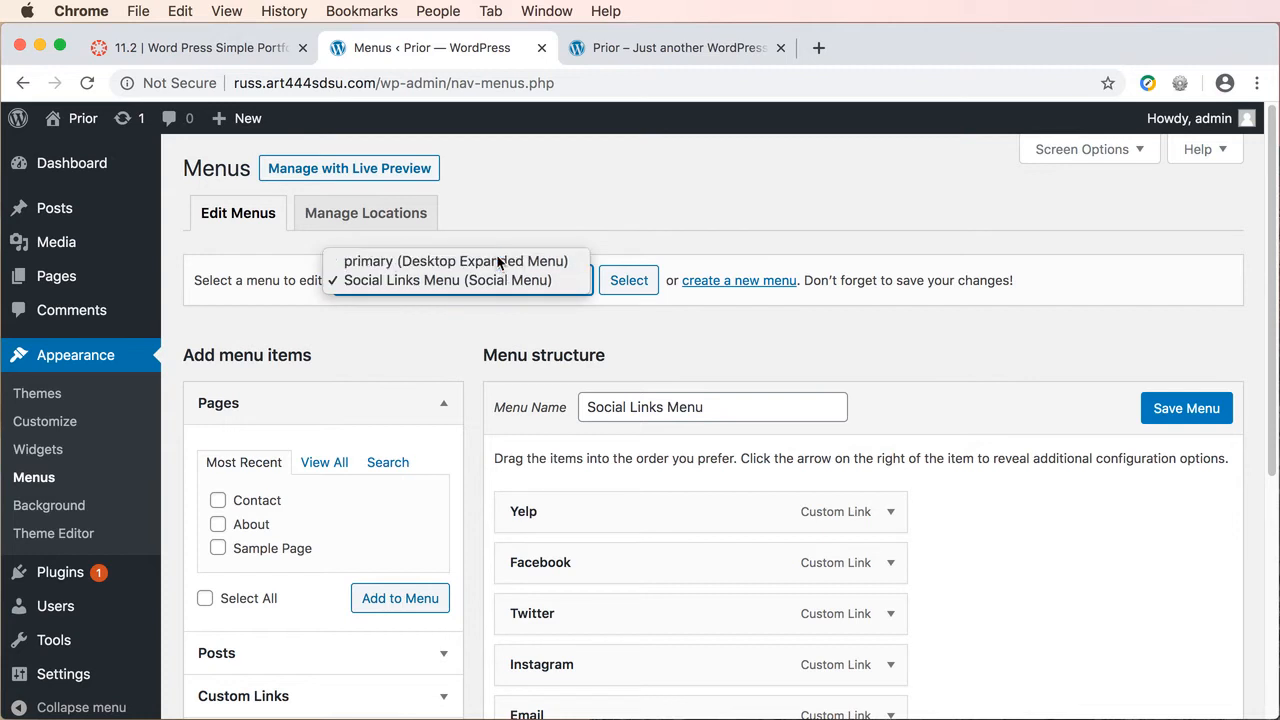
click(625, 283)
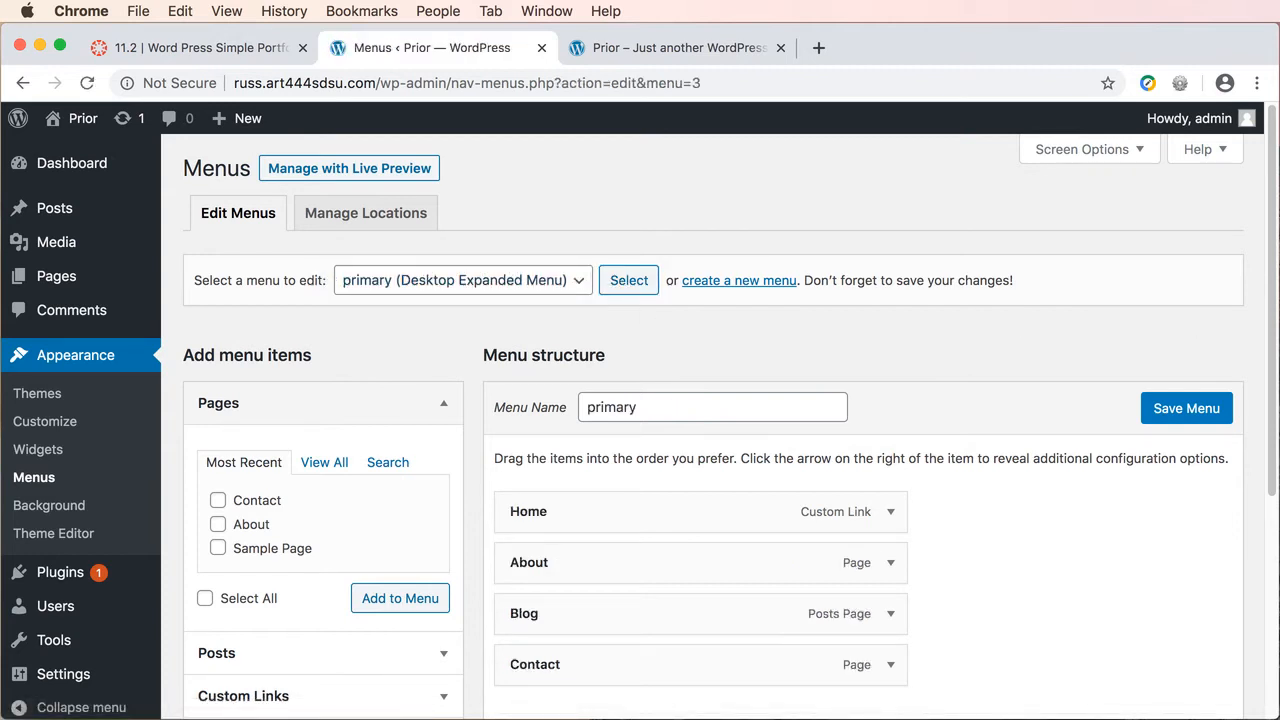
drag(1272, 285, 1275, 510)
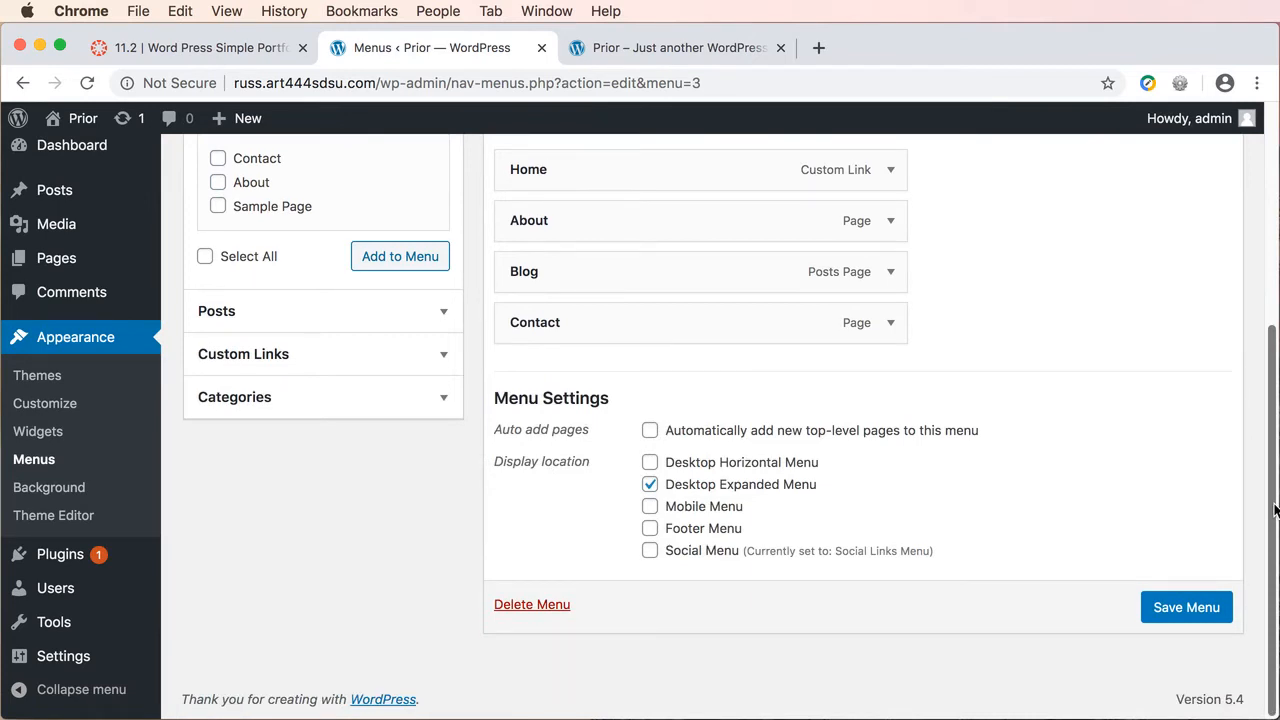
scroll(1274, 510, up, 10)
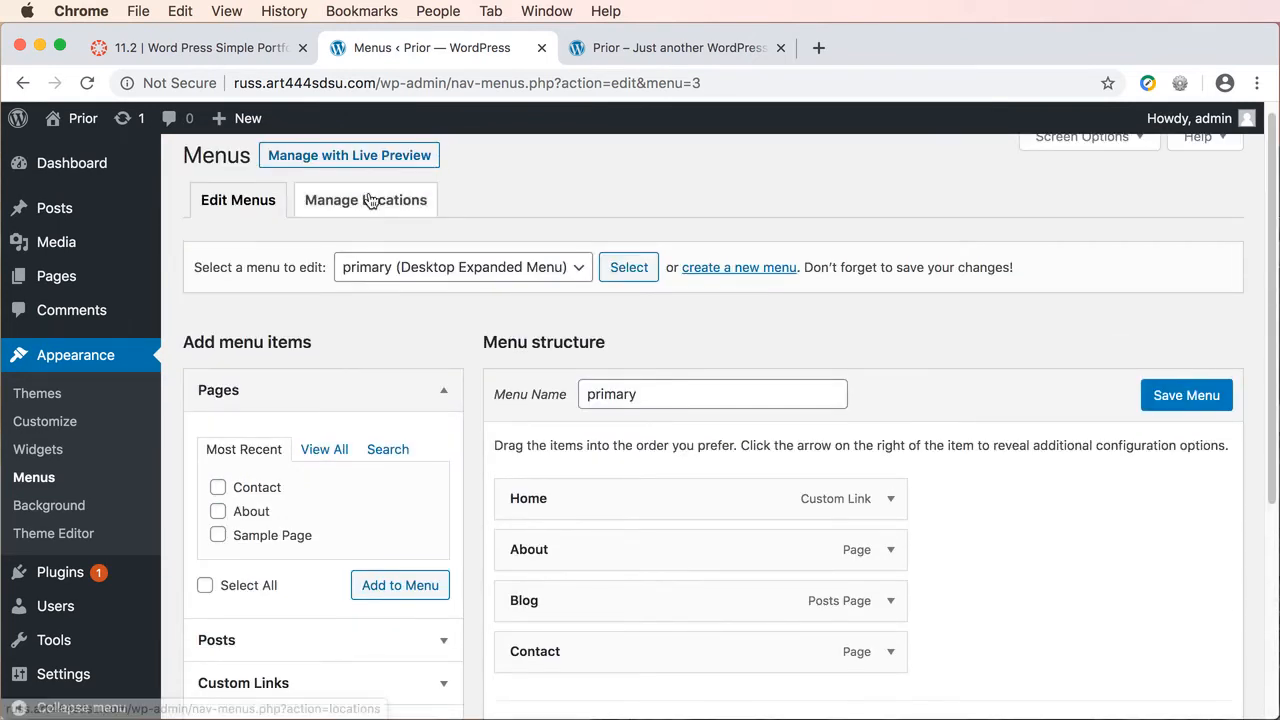
- Return to the theme's menu location assignments and save them as currently set
click(369, 200)
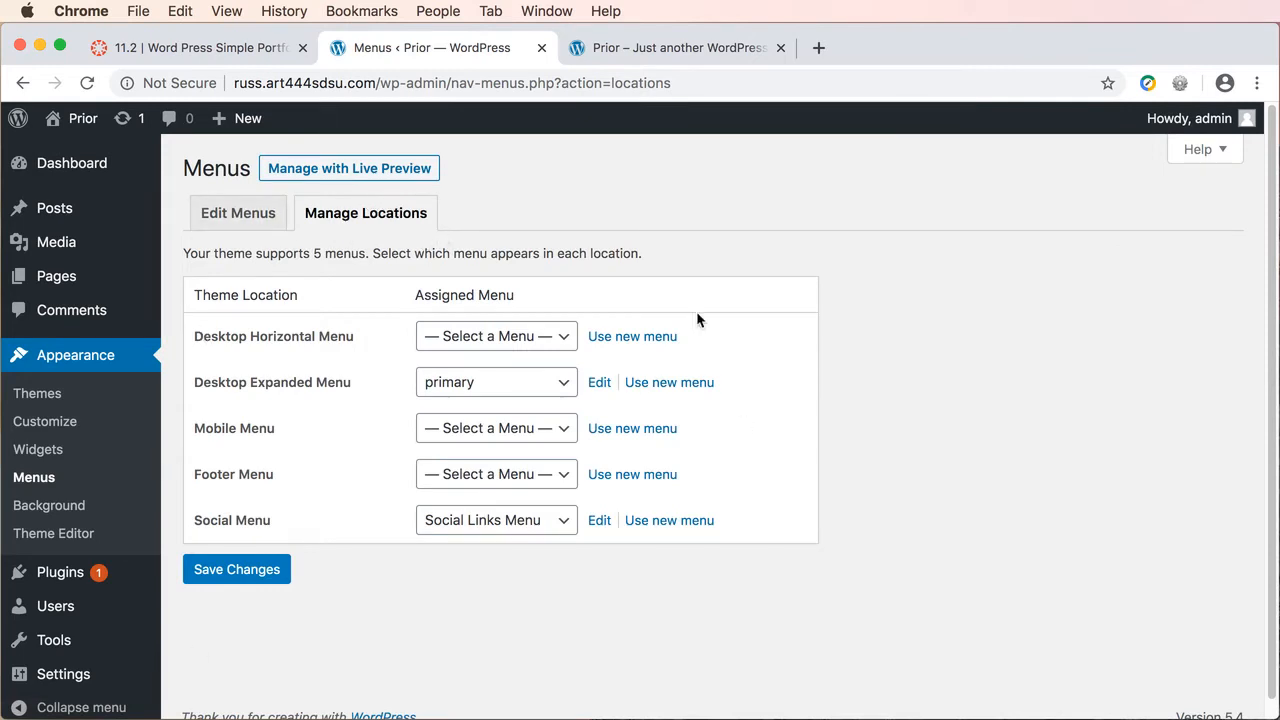
click(265, 572)
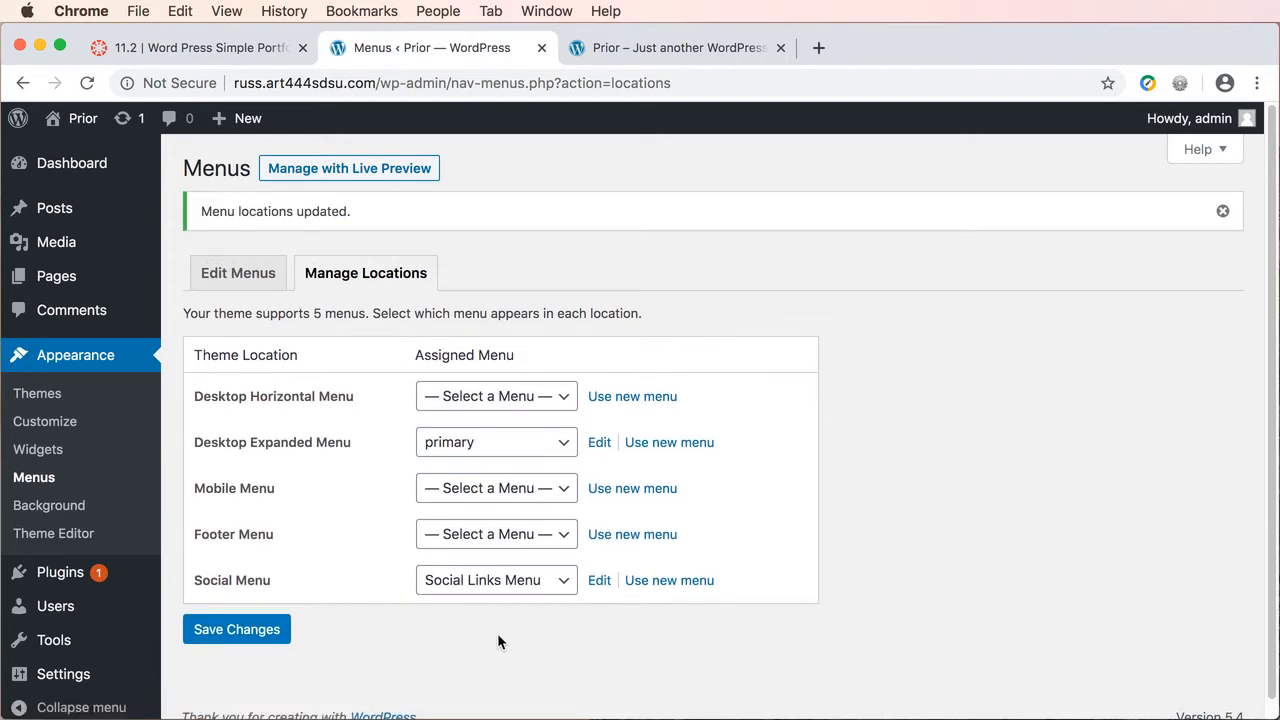
- View the site's Background Image settings in the Customizer and go back to the list of customization sections
click(57, 507)
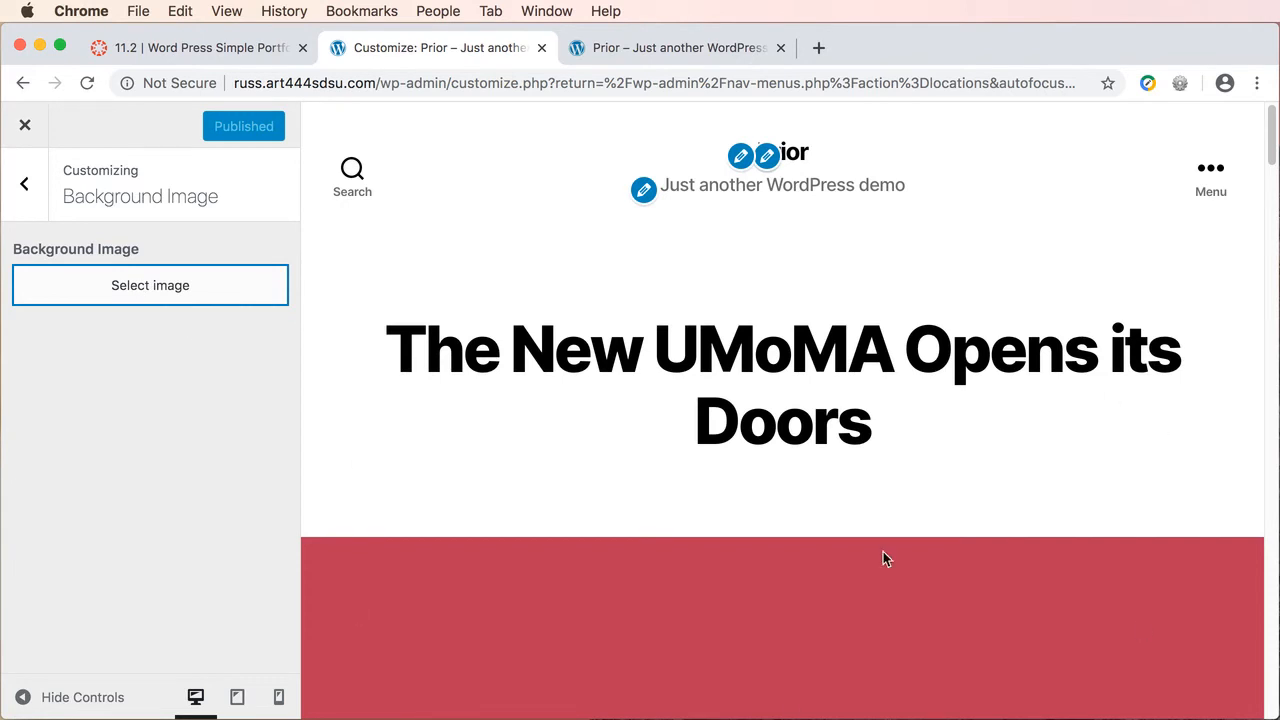
click(24, 185)
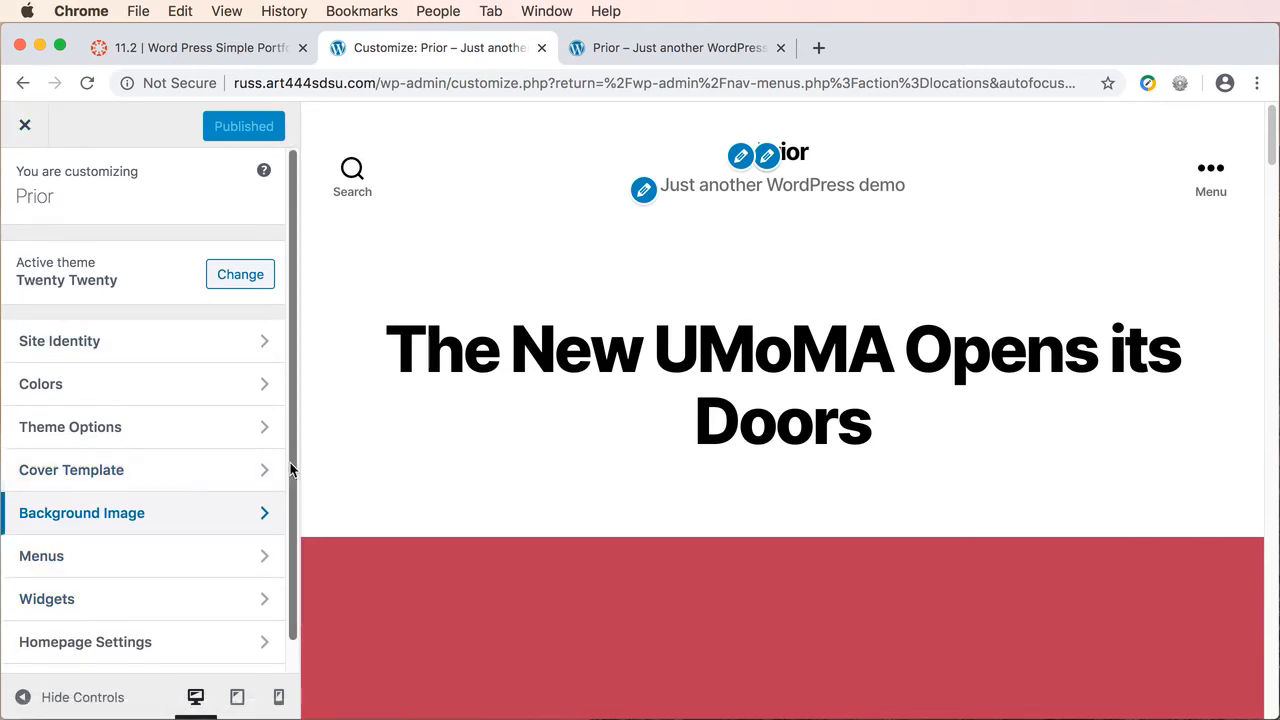
- Open the Customizer's Additional CSS editor and close its introductory instructions
scroll(290, 470, down, 1)
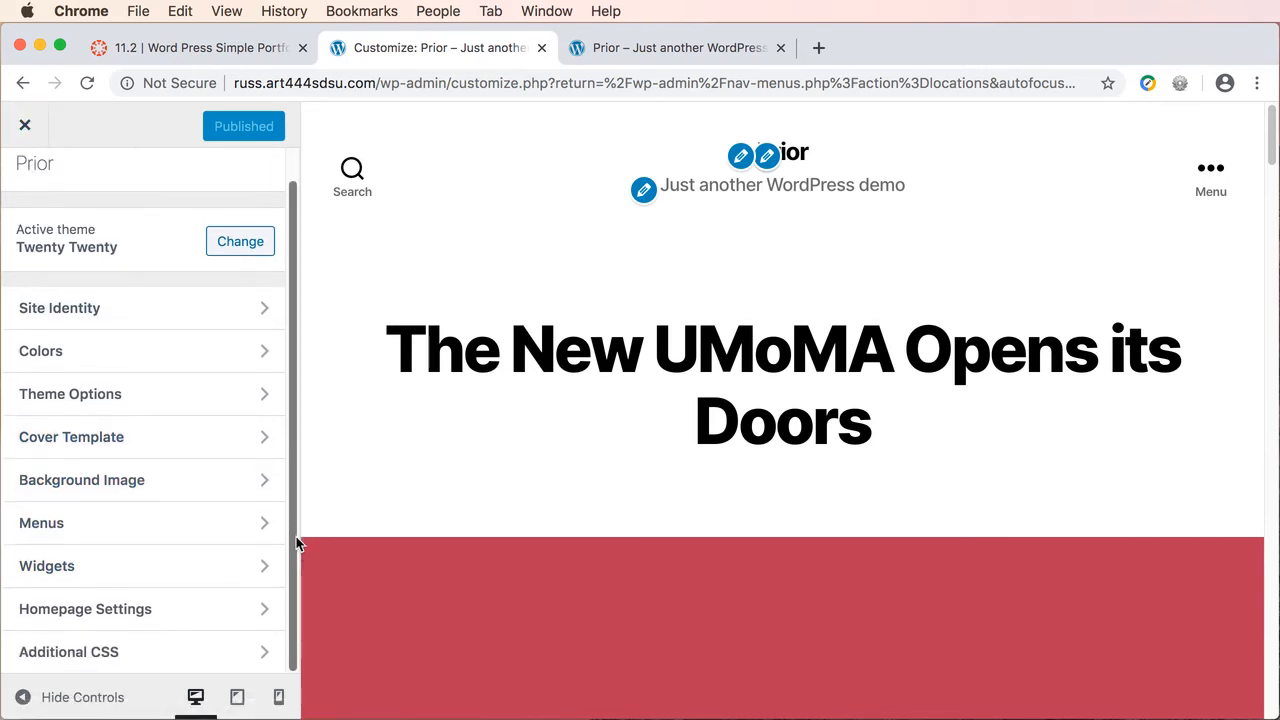
click(70, 658)
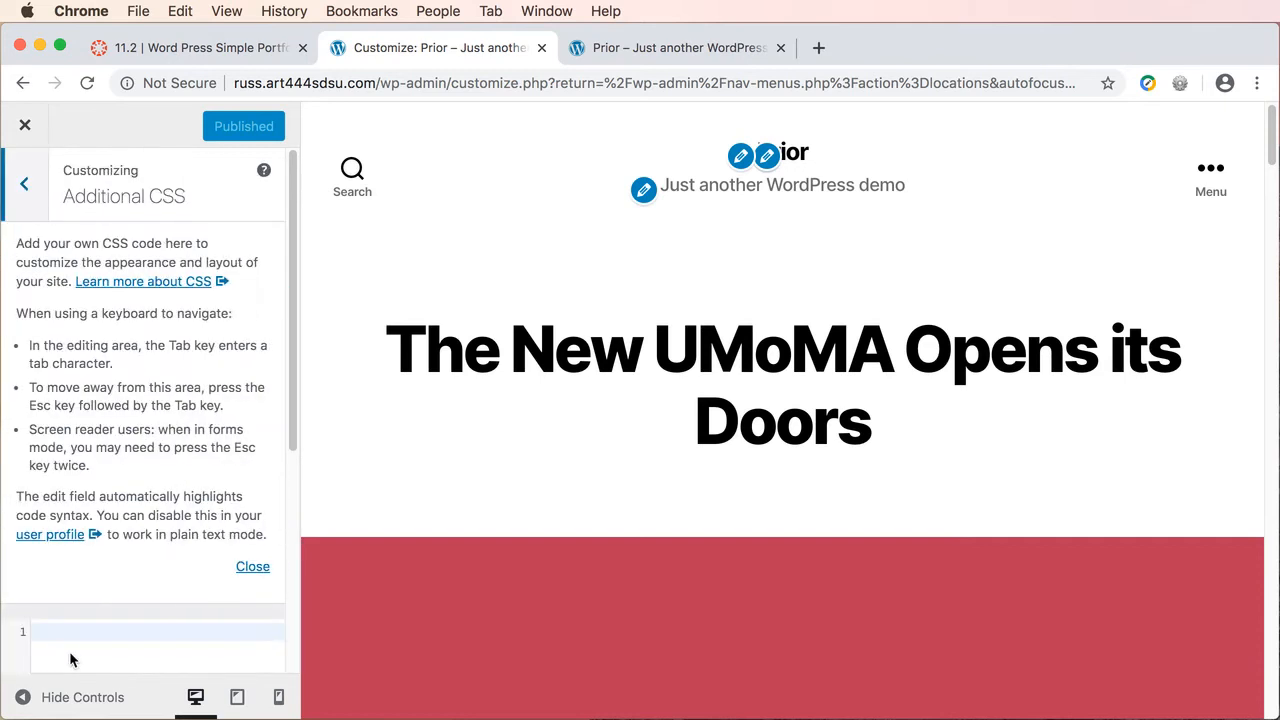
click(253, 567)
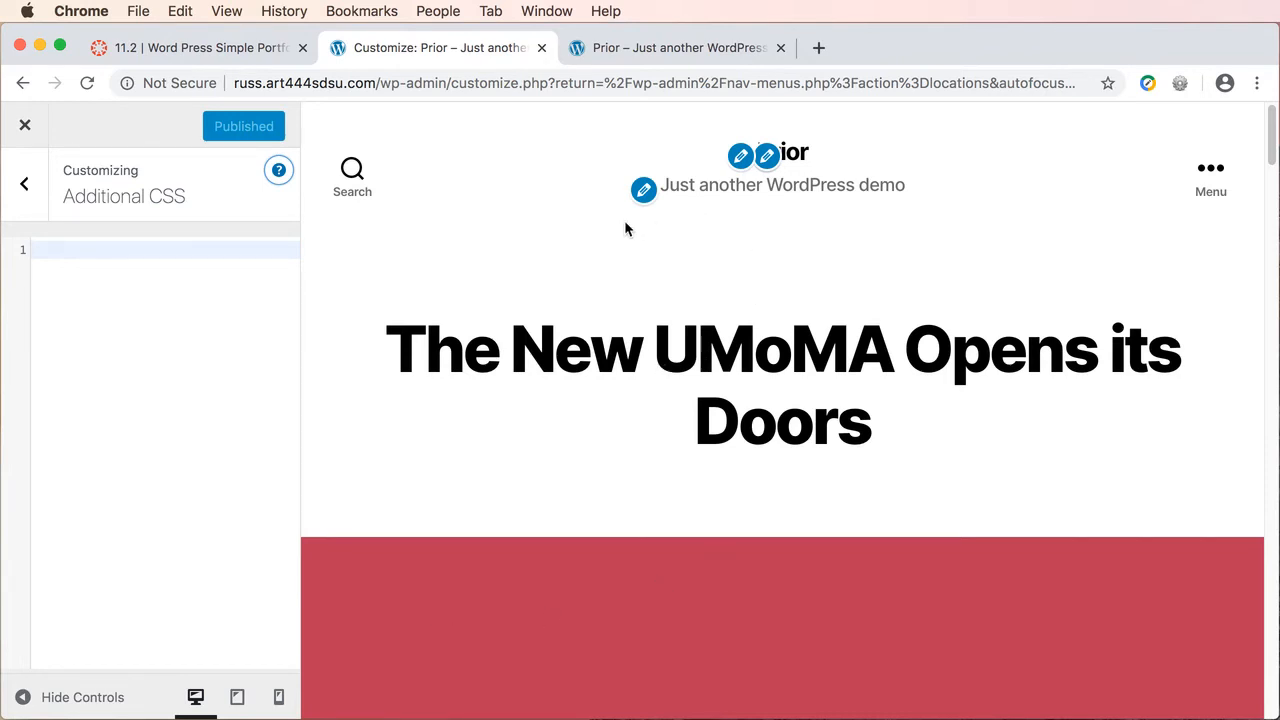
- Inspect the "The New UMoMA Opens its Doors" heading and its styles in the browser developer tools, examine other page elements, and close the tools
right_click(826, 299)
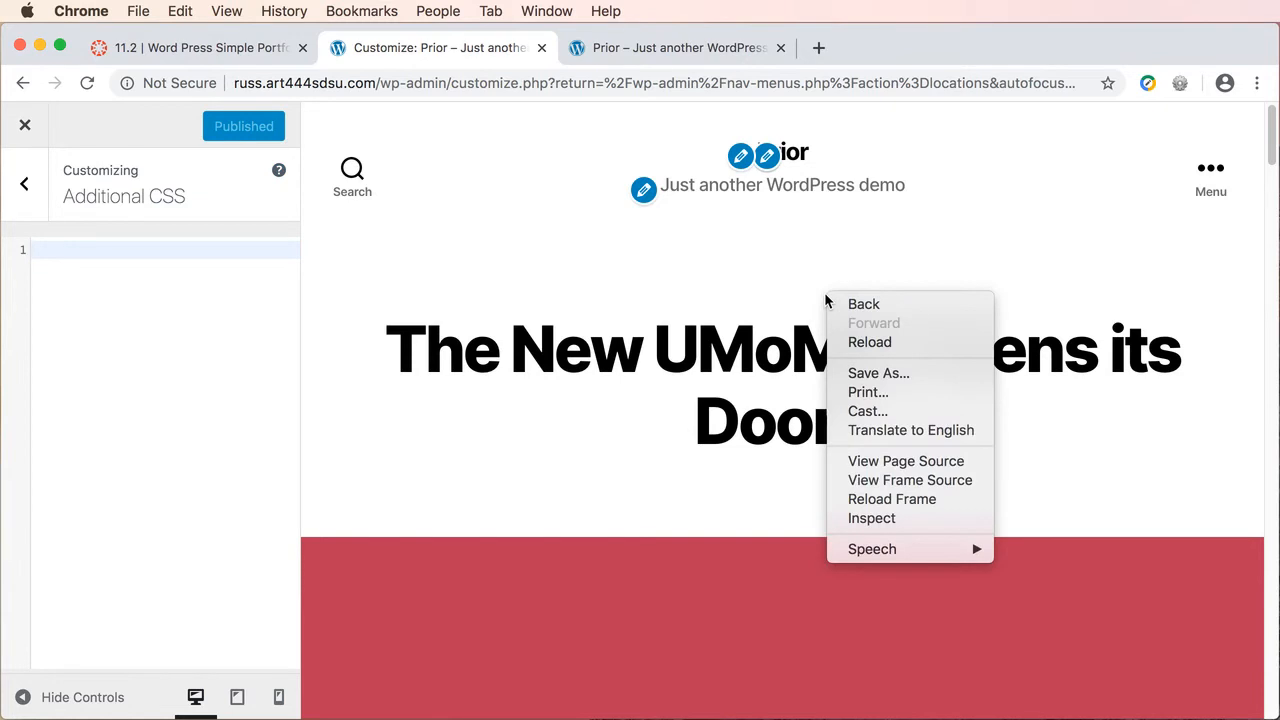
click(876, 518)
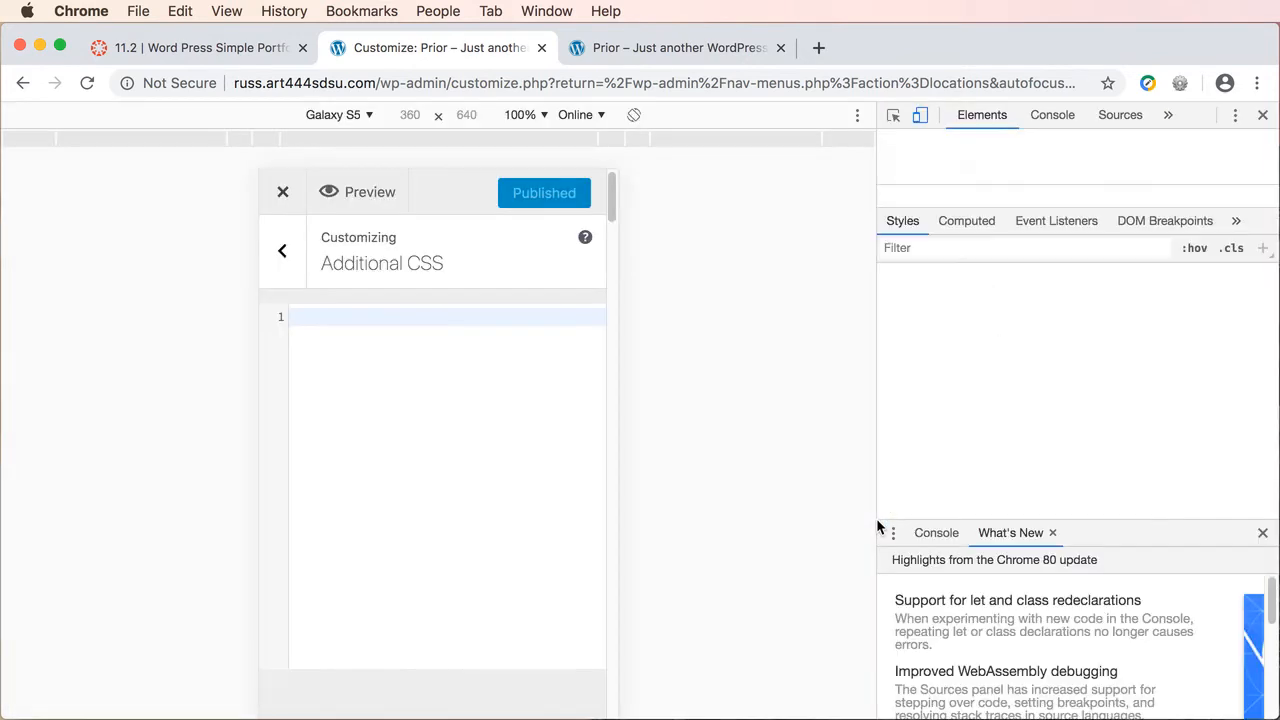
click(893, 114)
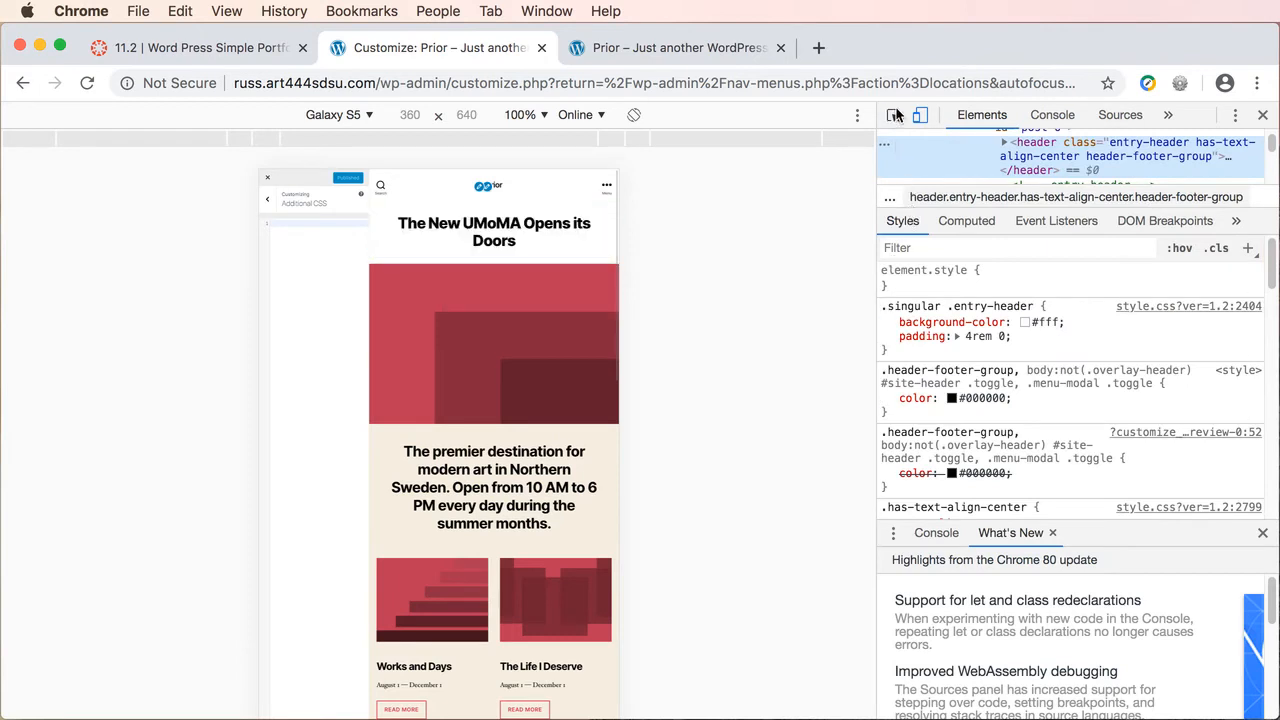
click(474, 223)
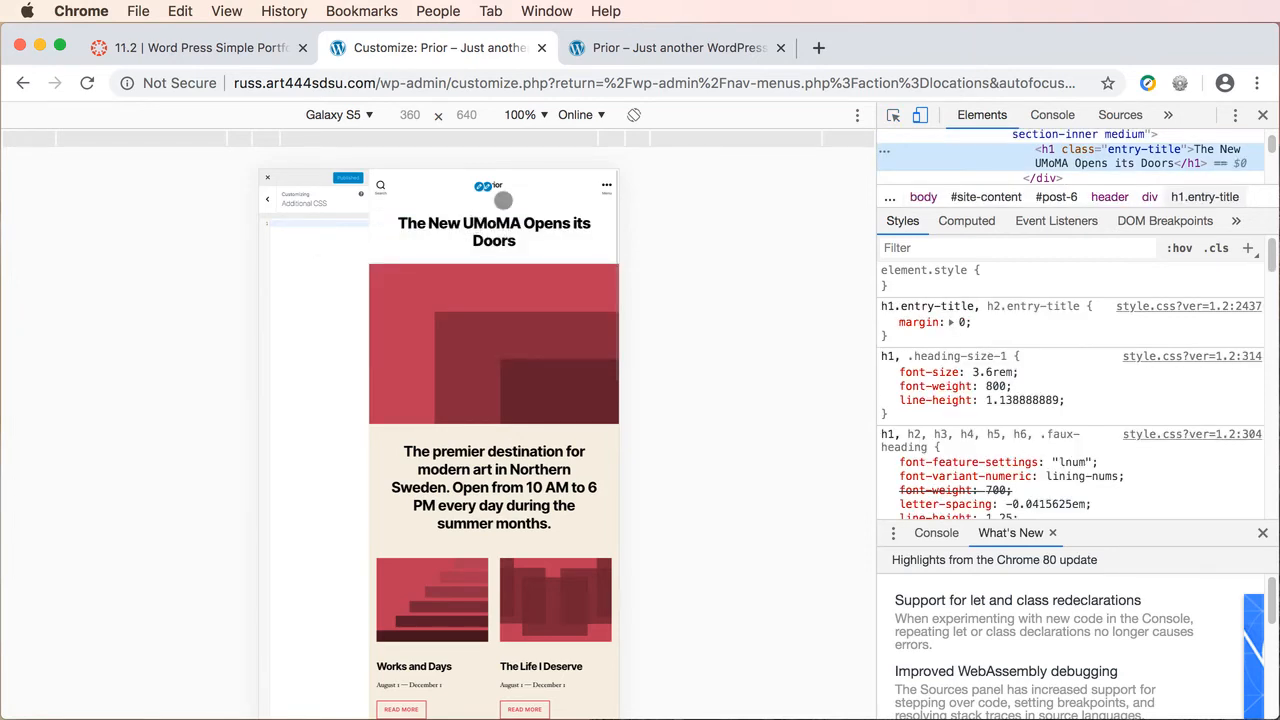
click(895, 117)
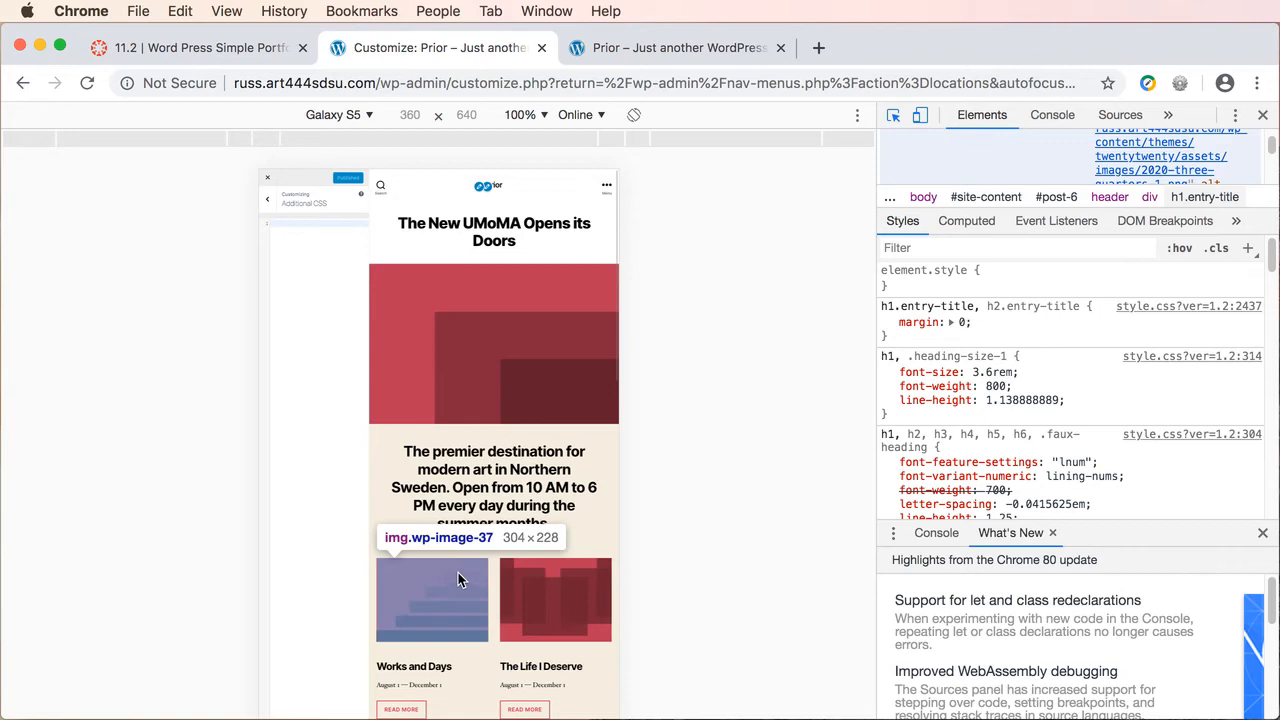
click(1262, 117)
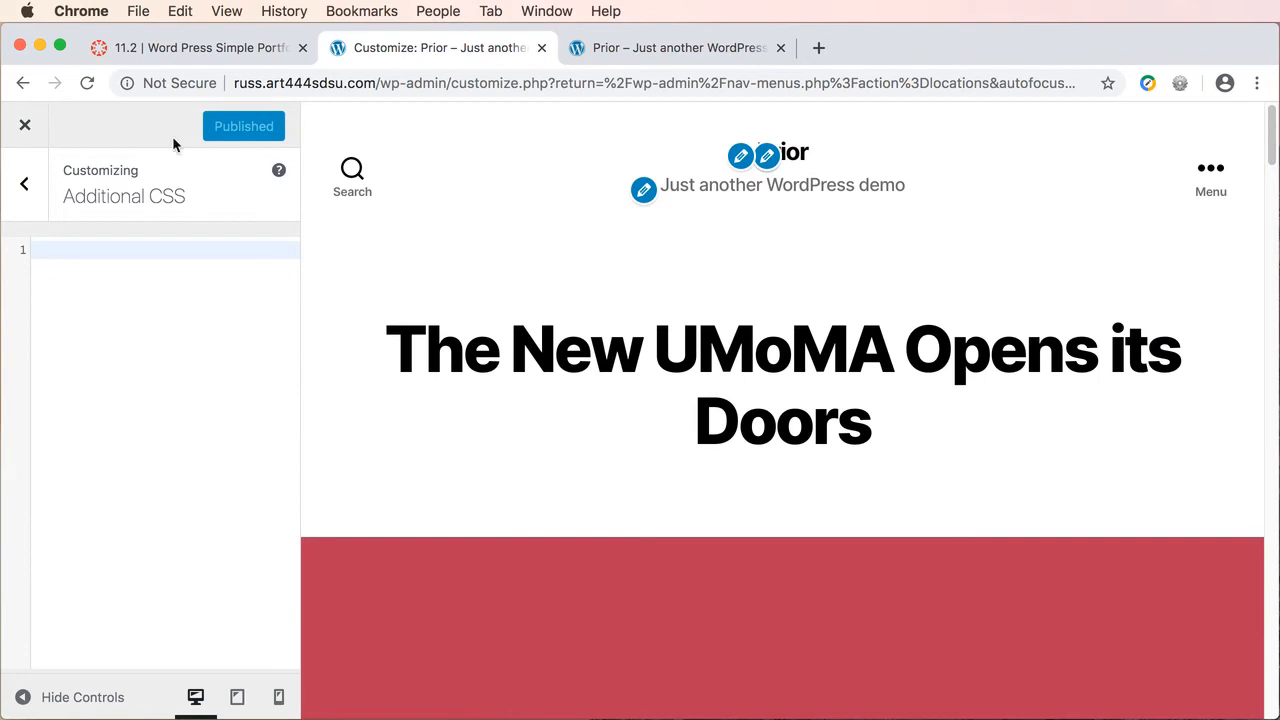
- Leave the Customizer and open the Theme Editor, acknowledging the warning about direct theme edits
click(24, 185)
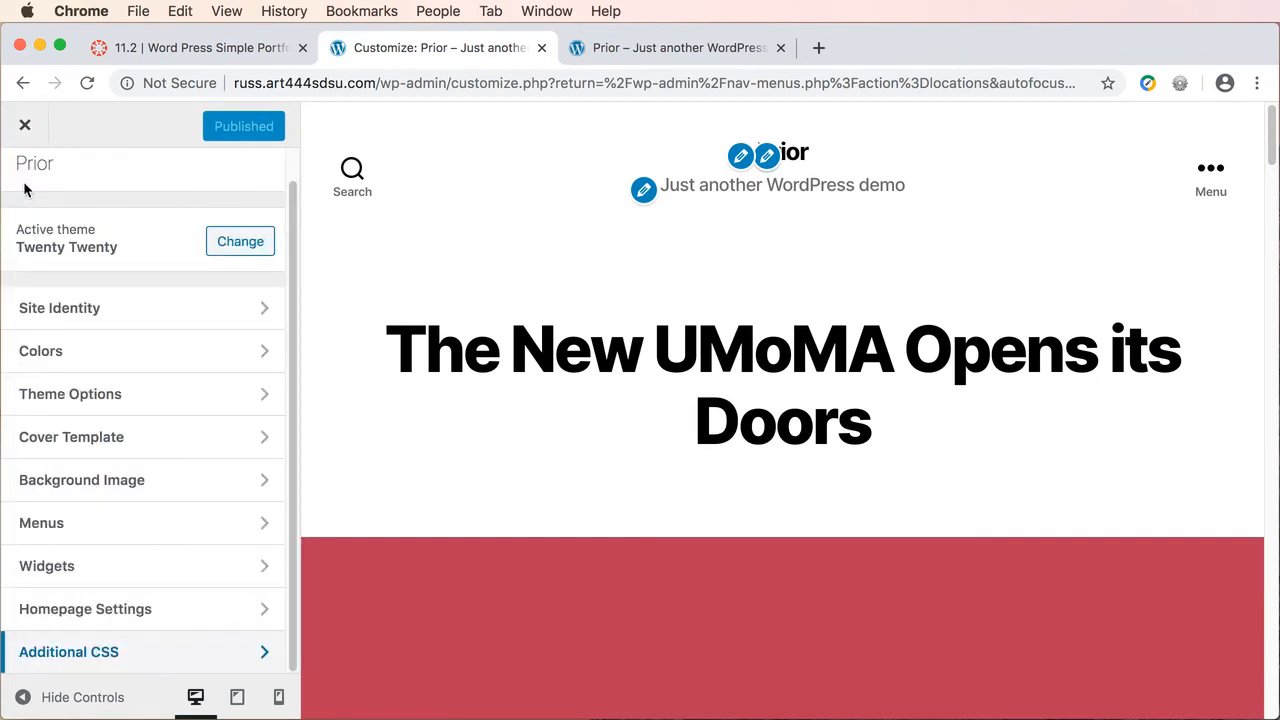
click(25, 125)
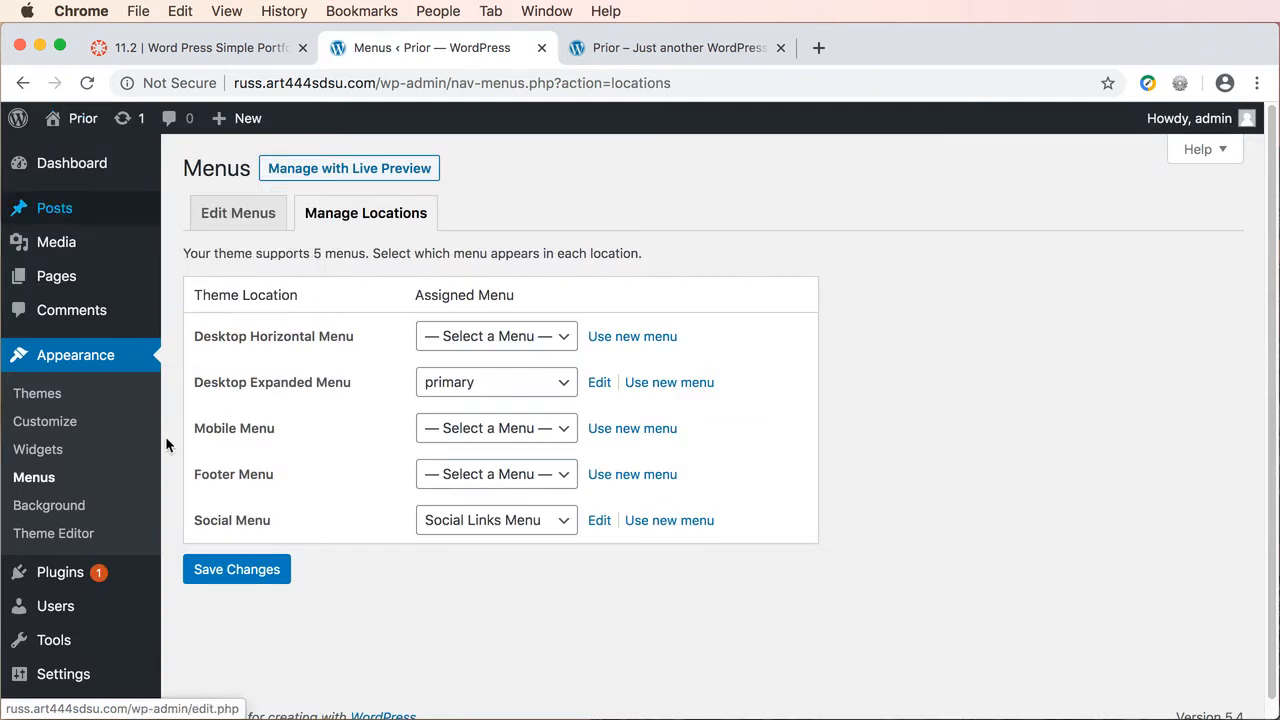
click(63, 538)
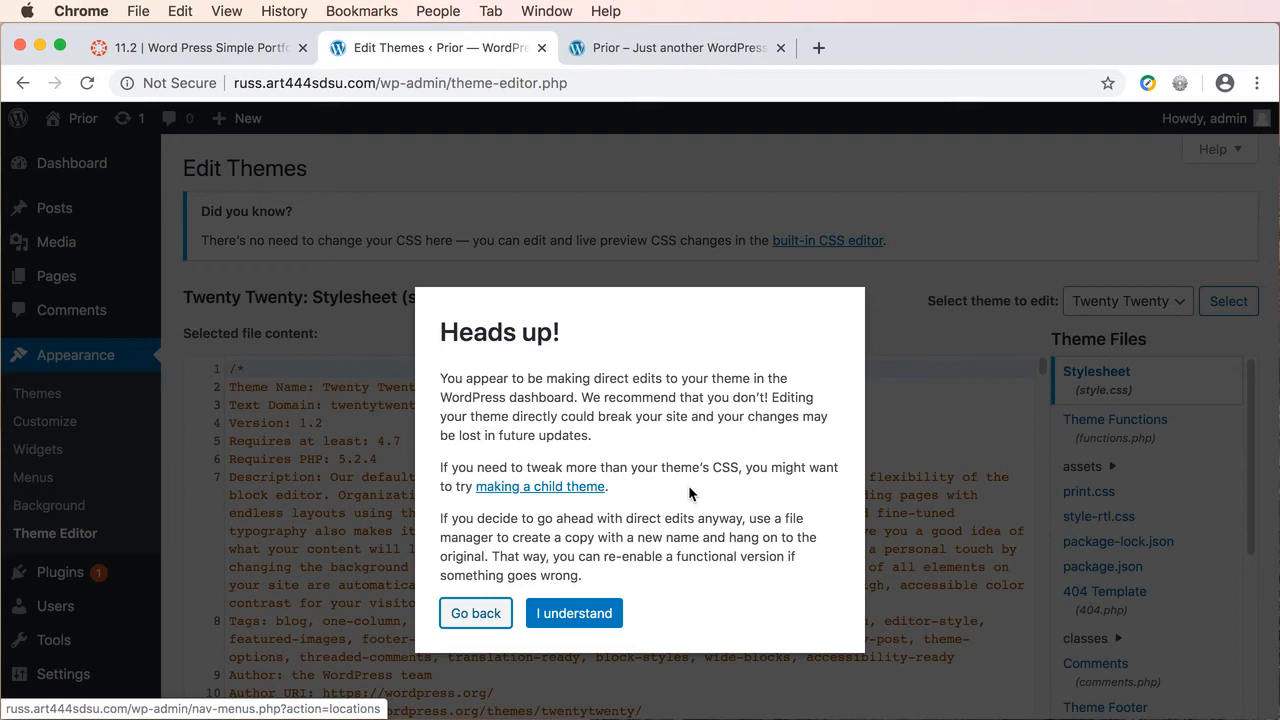
click(562, 612)
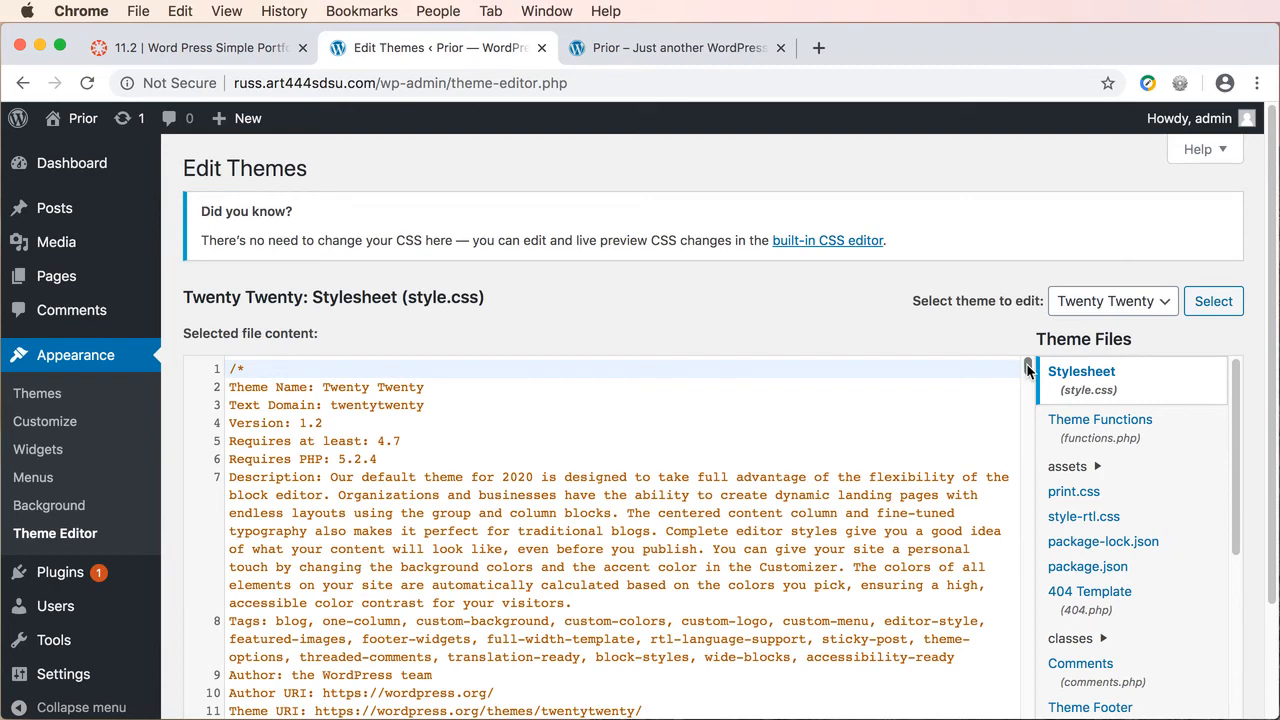
- Look through the Twenty Twenty stylesheet (style.css) and update the file without editing its code
drag(1027, 370, 1036, 621)
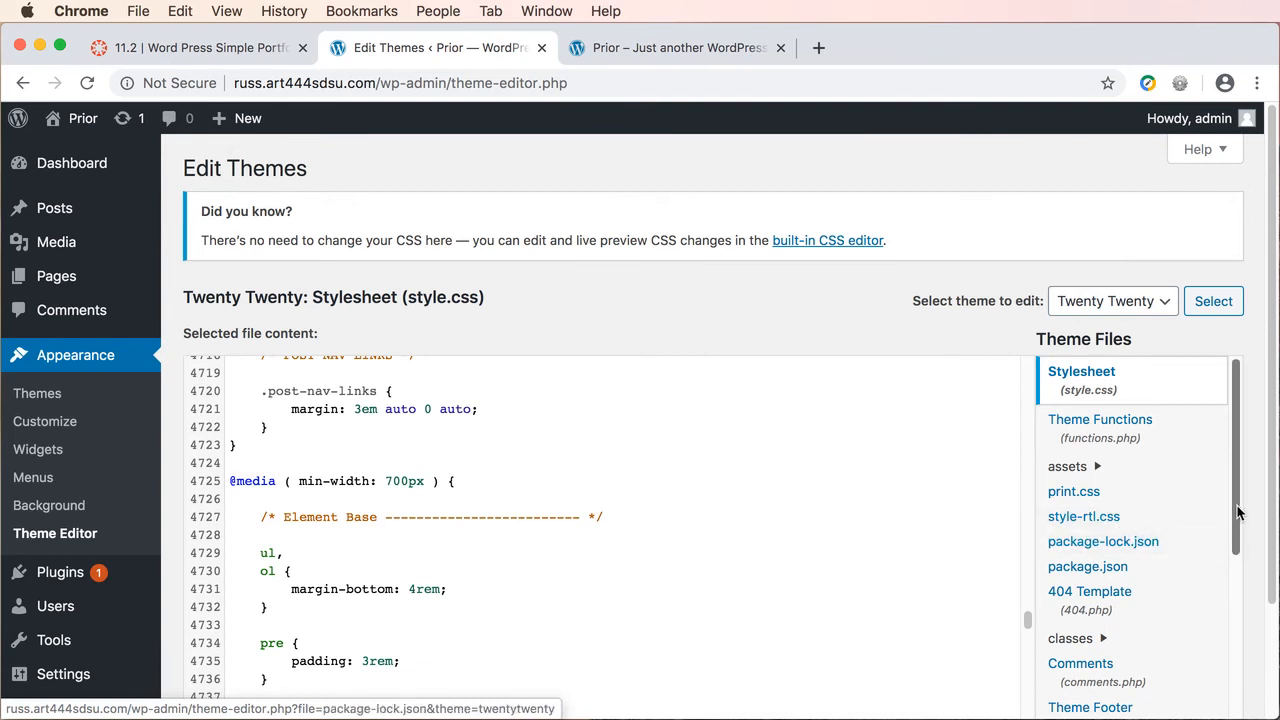
drag(1238, 512, 1249, 464)
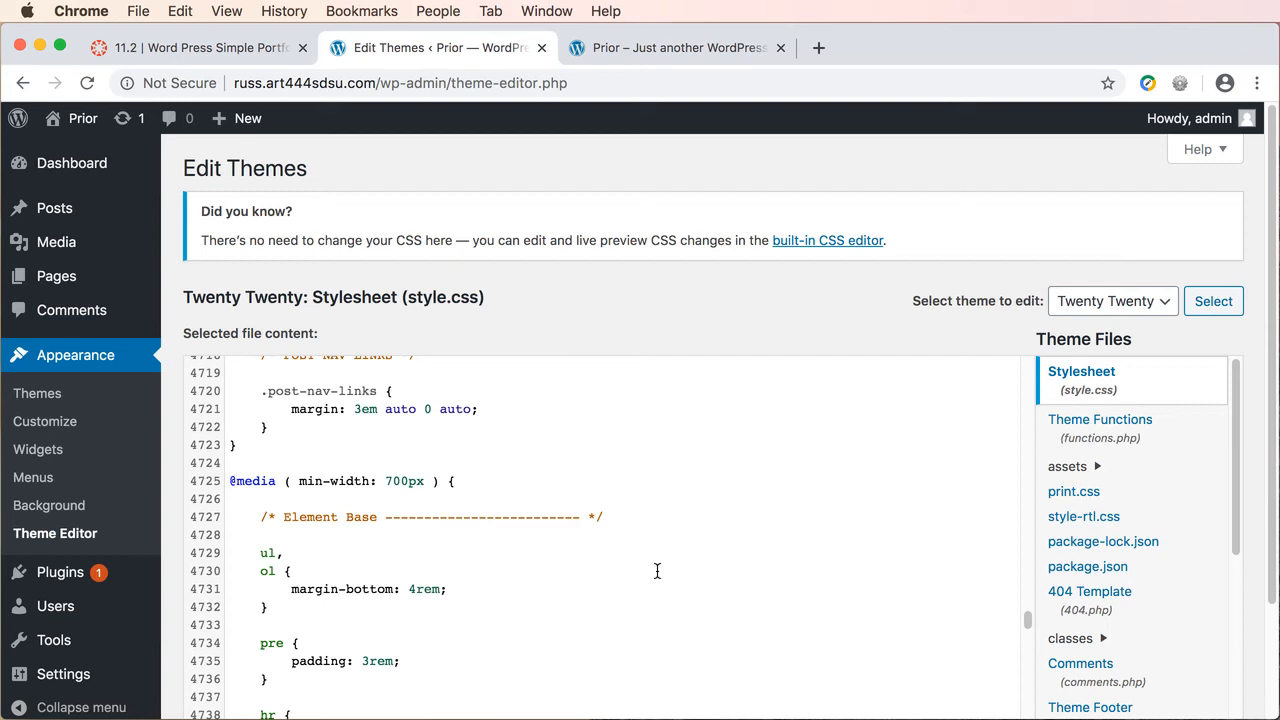
scroll(1253, 596, down, 3)
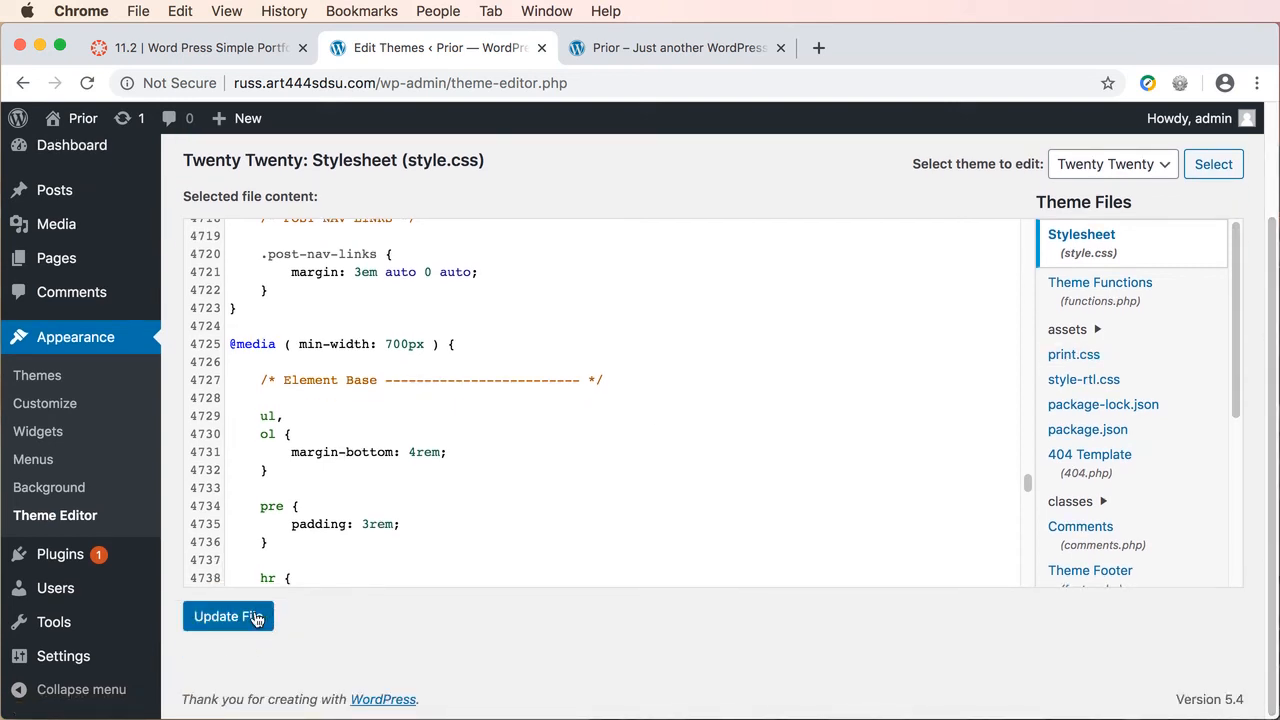
mouse_move(150, 660)
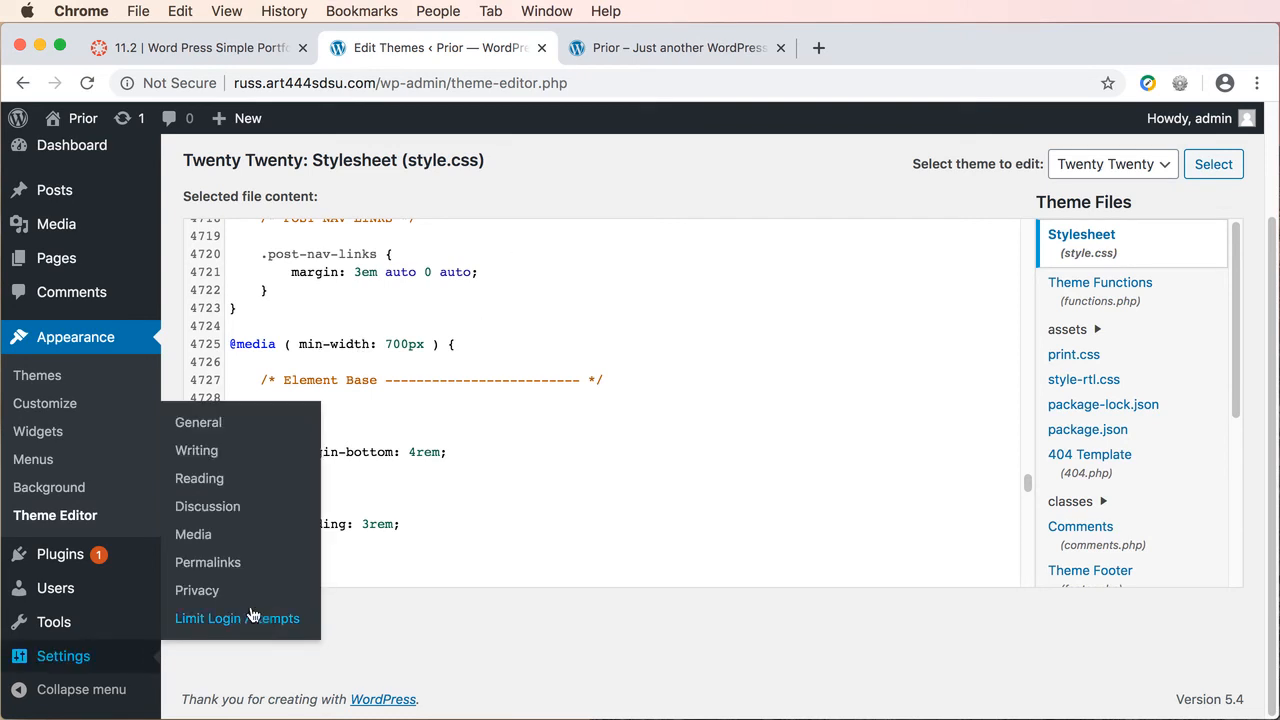
click(231, 618)
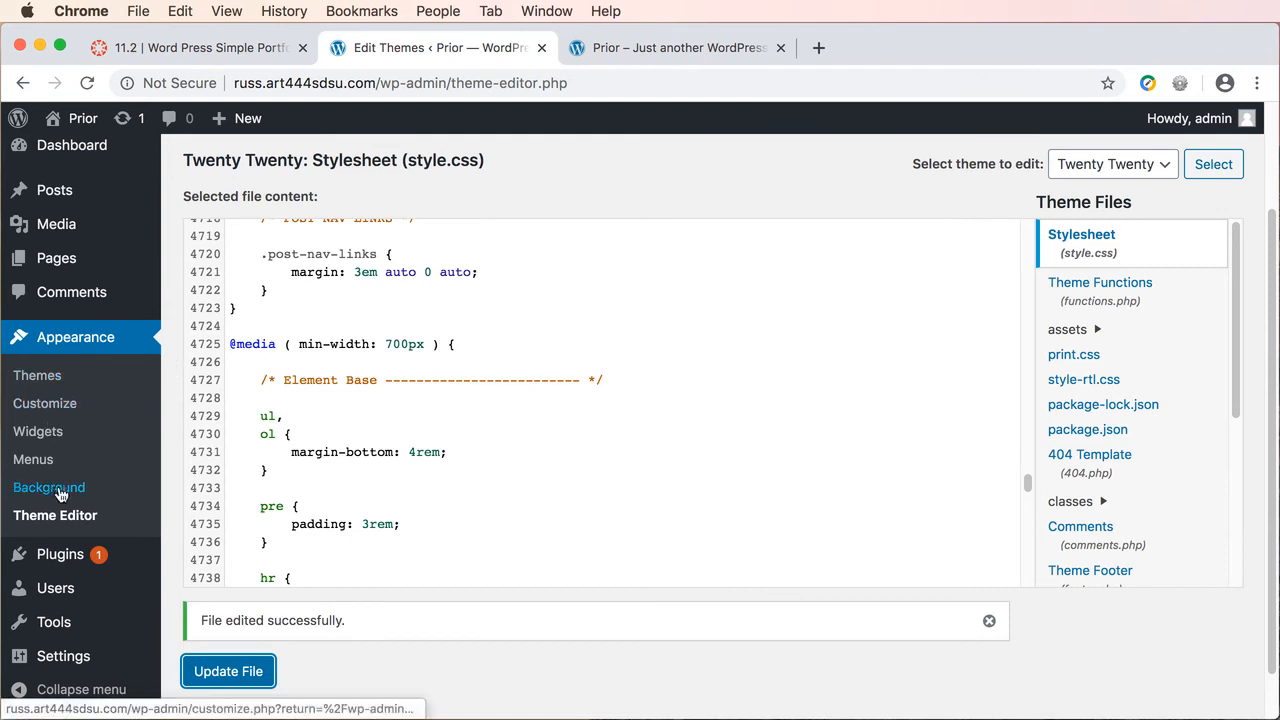
- Open the installed plugins list, view the Add Plugins page and its search, and return to the installed plugins
click(57, 556)
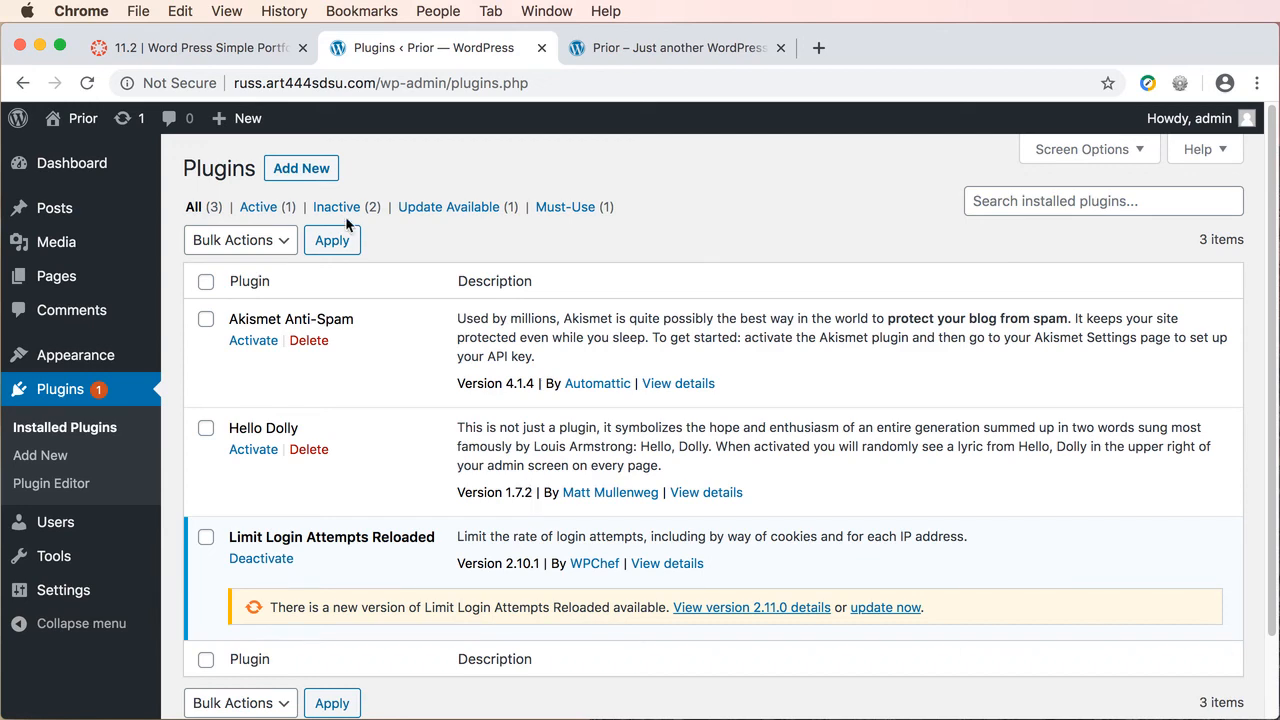
click(302, 170)
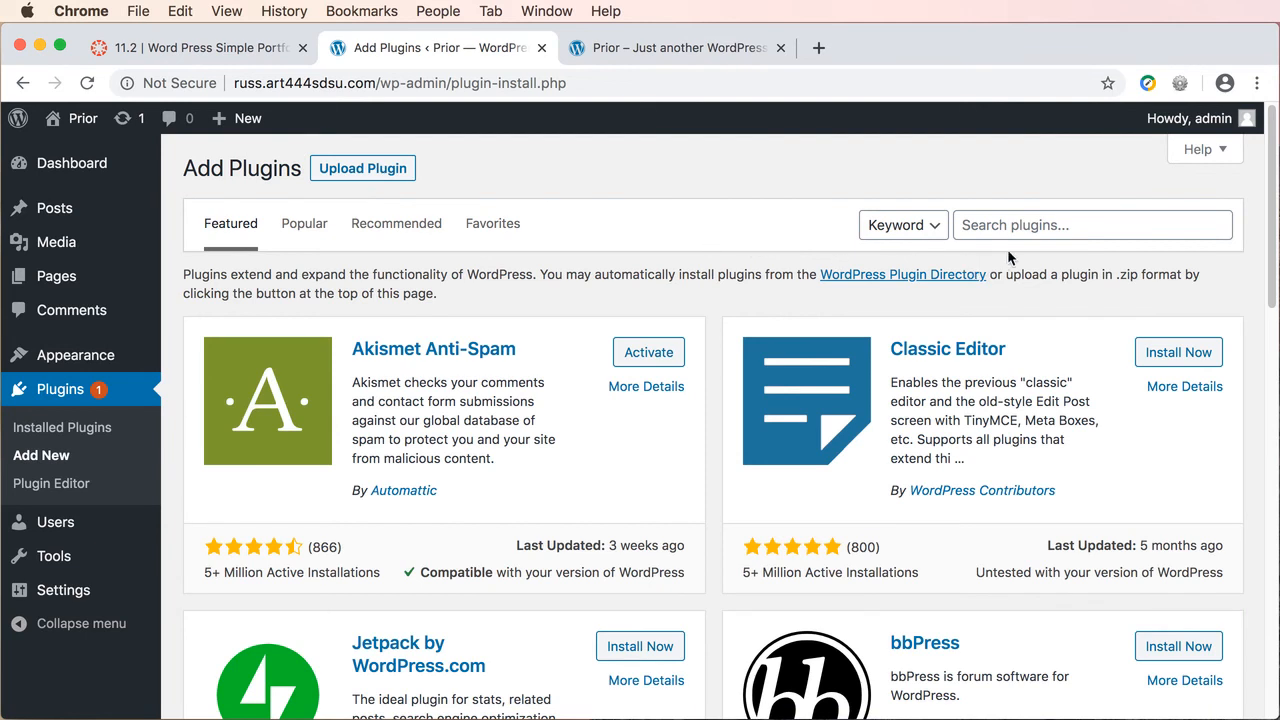
click(1052, 224)
click(68, 390)
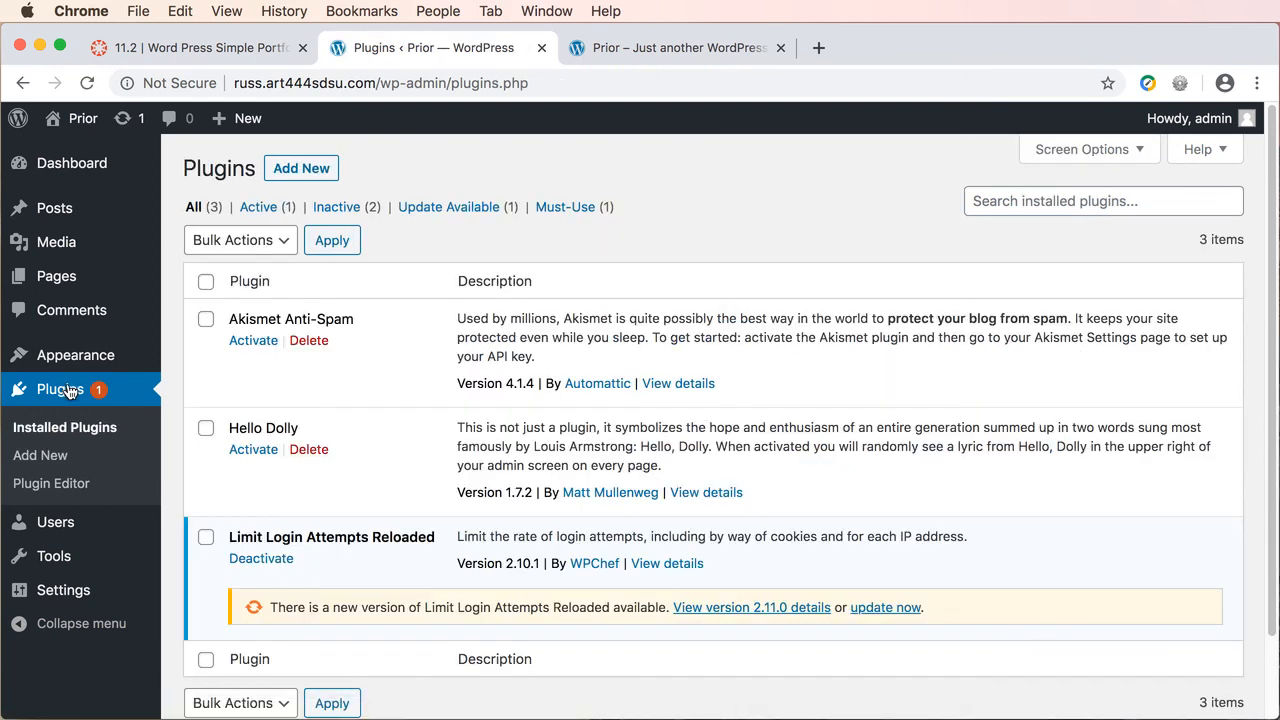